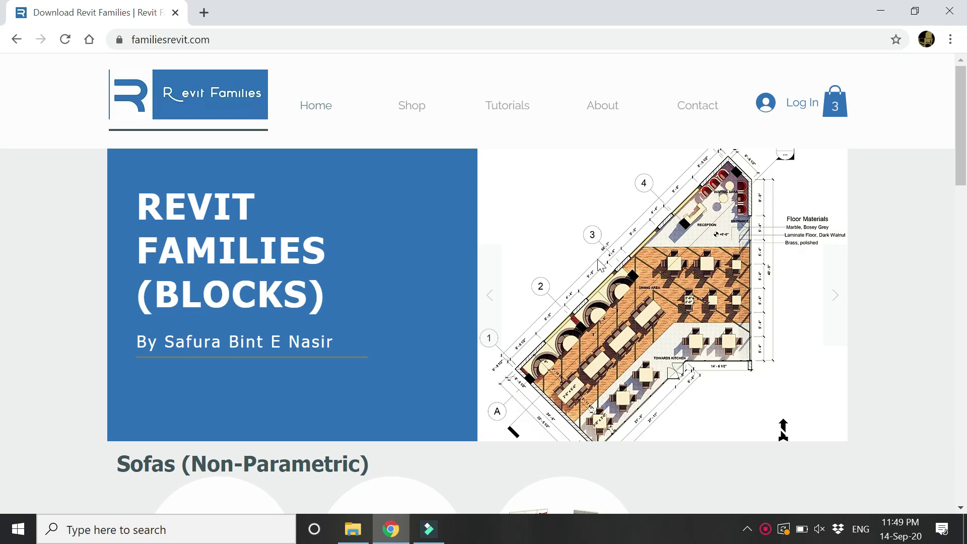
- Scroll through the familiesrevit.com page in Chrome
scroll(630, 290, "down", 5)
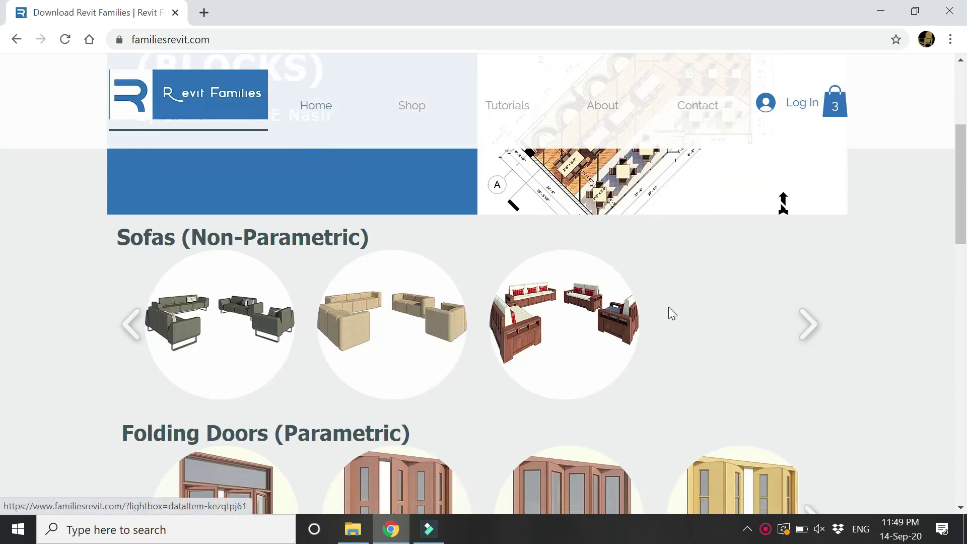
scroll(691, 312, "down", 3)
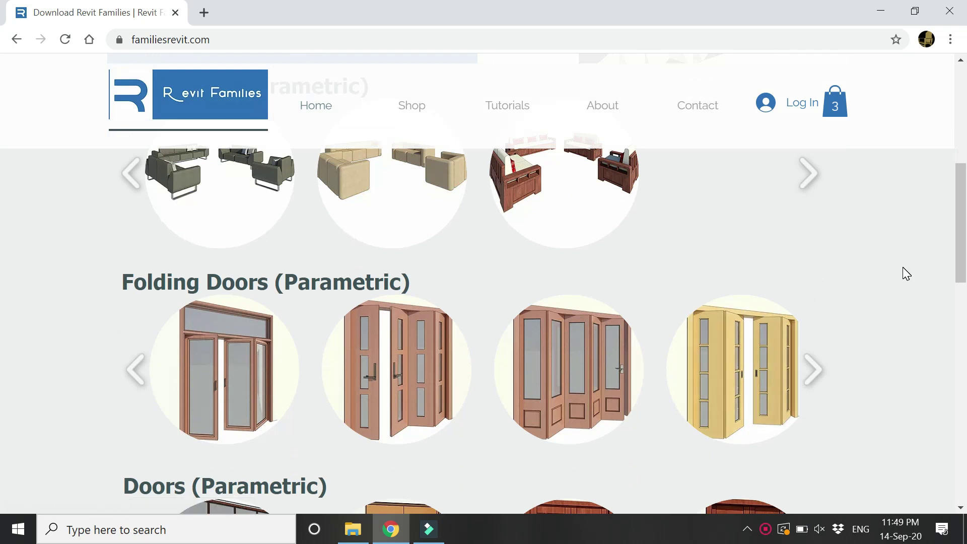
scroll(903, 269, "down", 6)
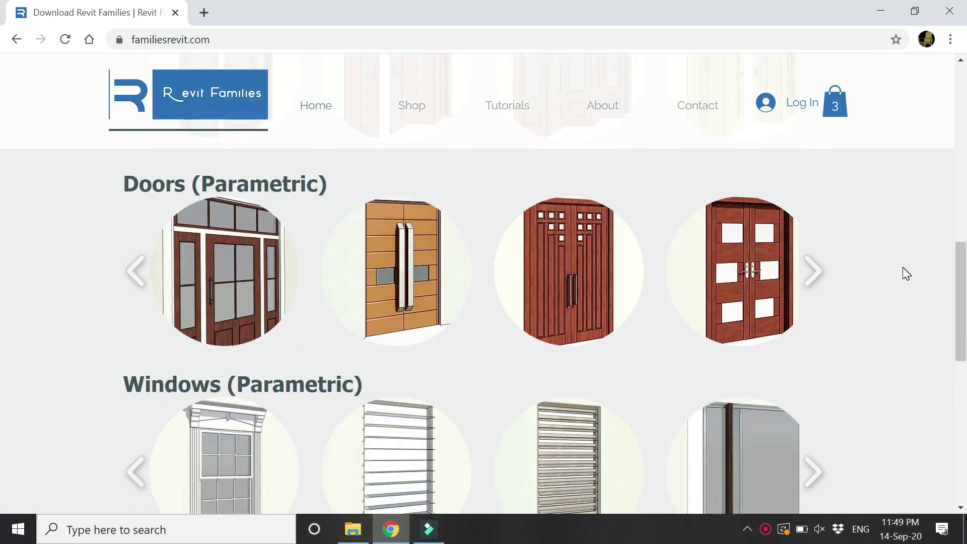
scroll(805, 345, "down", 2)
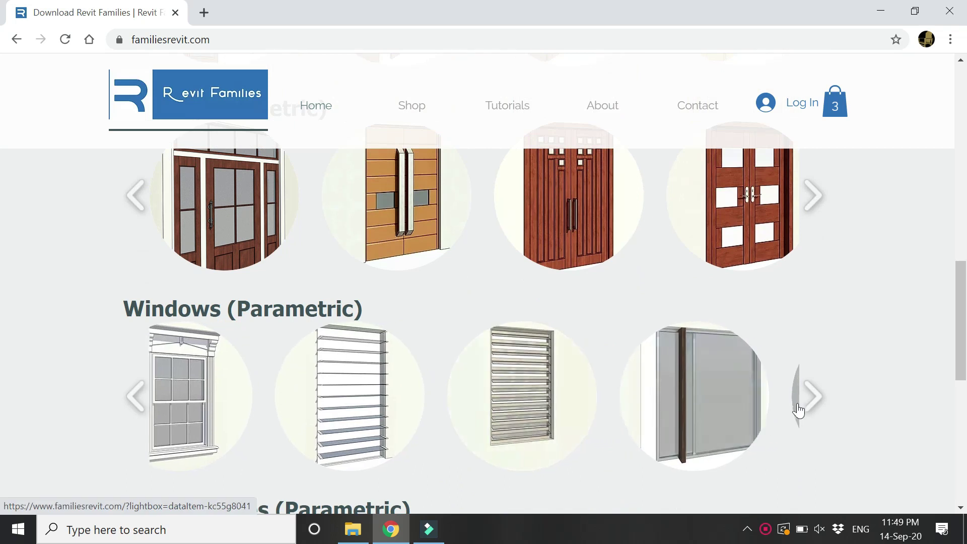
scroll(802, 295, "down", 3)
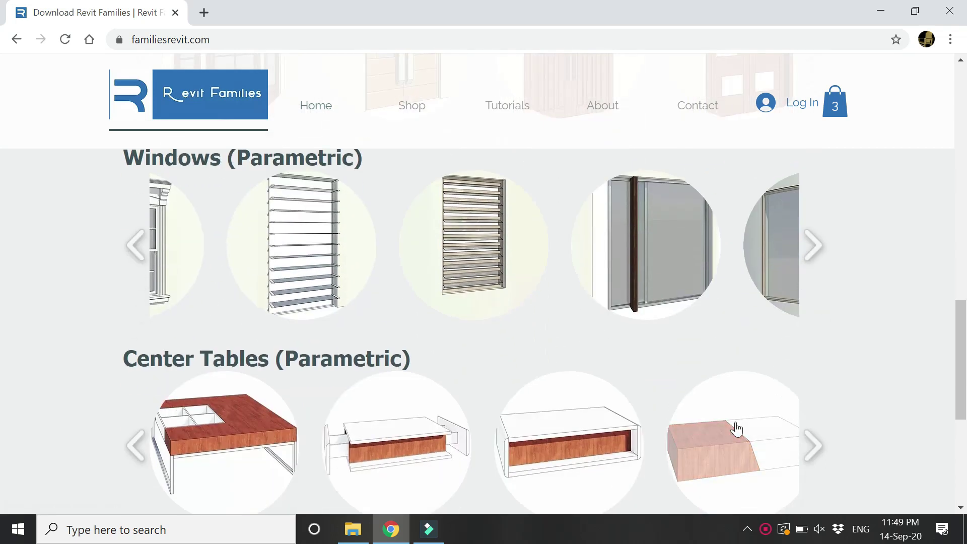
scroll(268, 413, "up", 2)
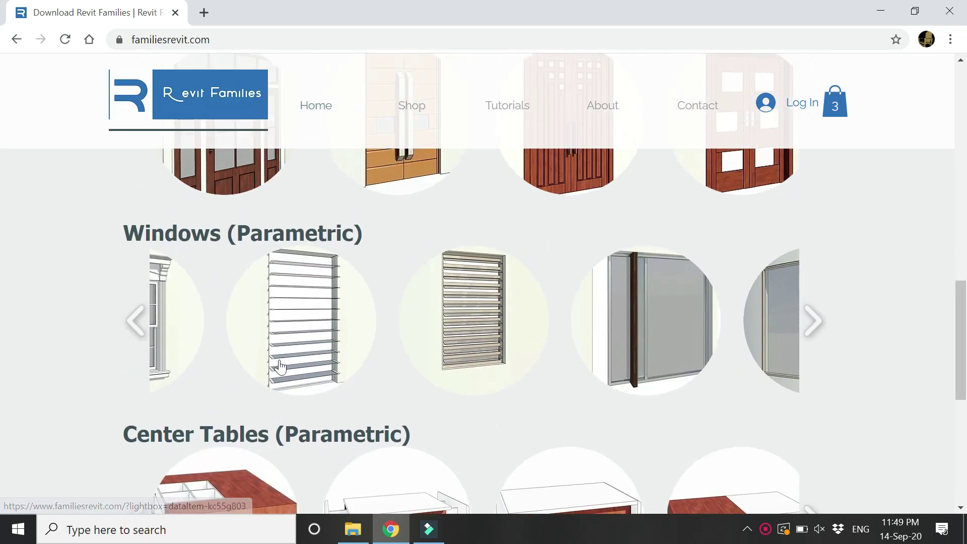
scroll(323, 244, "up", 3)
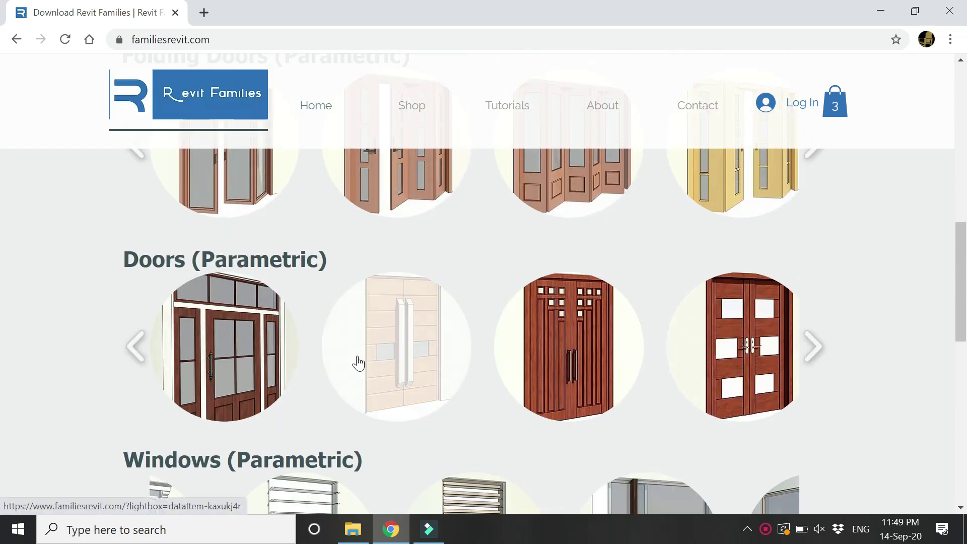
scroll(352, 358, "down", 6)
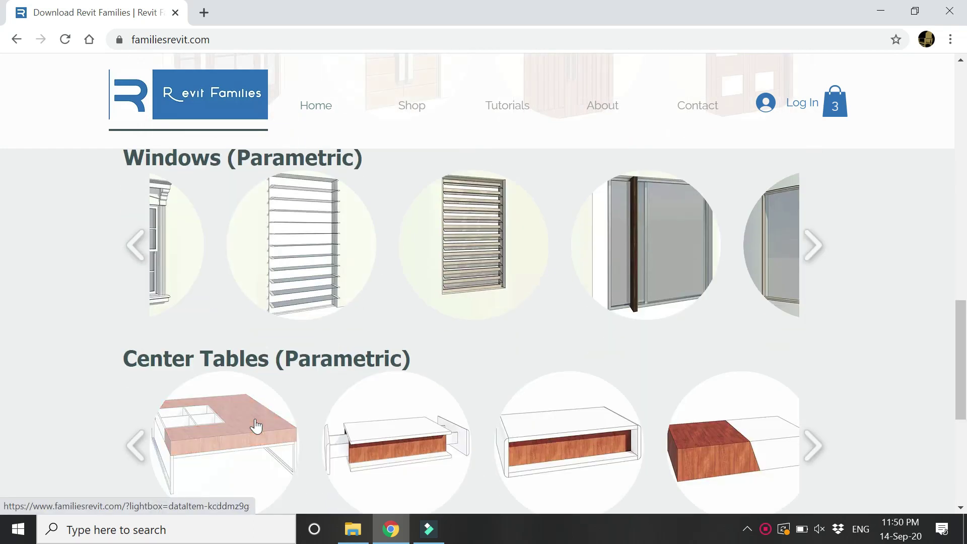
scroll(255, 425, "up", 9)
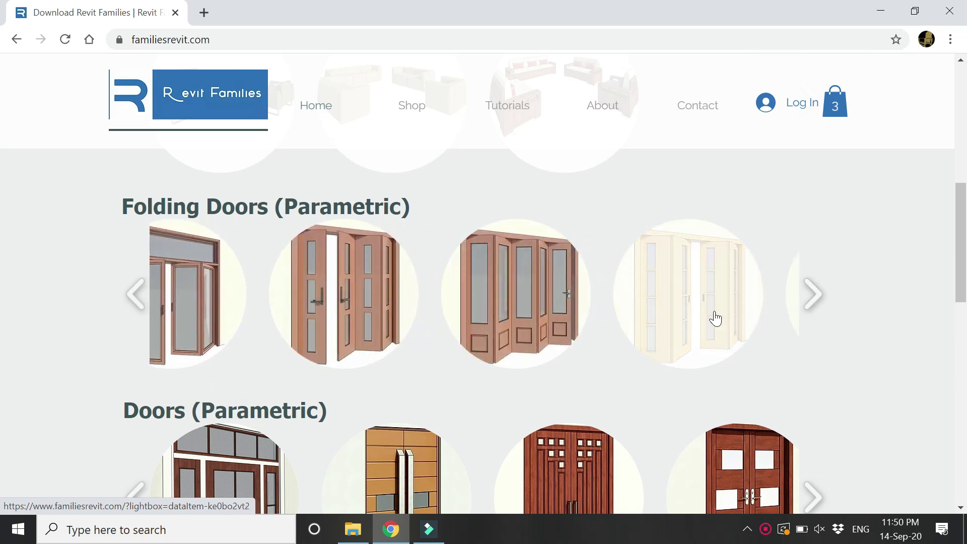
scroll(247, 316, "up", 1)
scroll(251, 322, "up", 2)
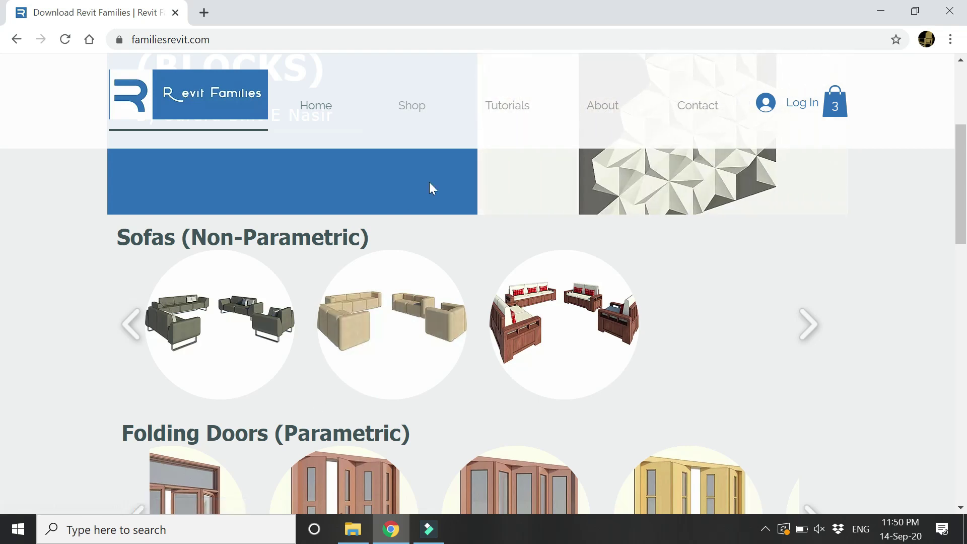
- Browse the videos on the site's Tutorials page
left_click(505, 109)
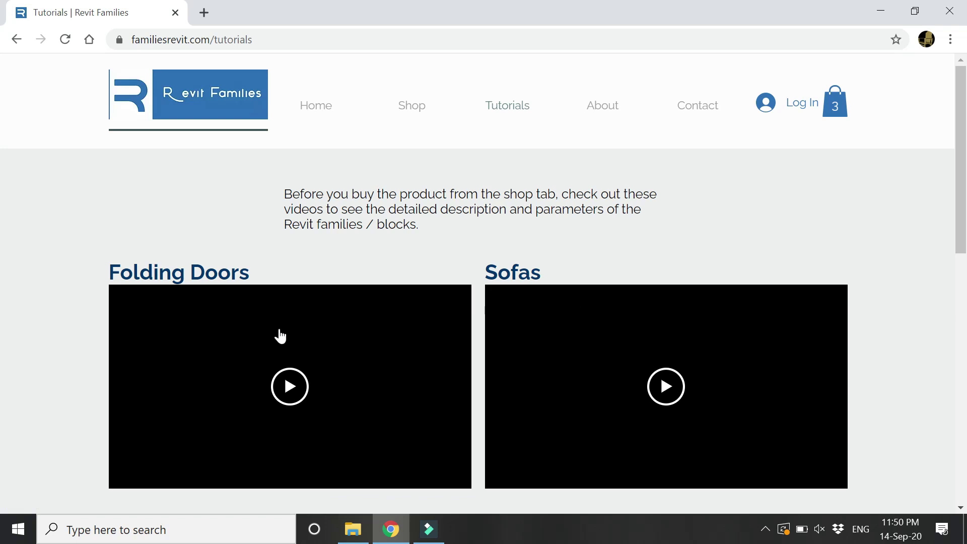
scroll(370, 379, "down", 5)
scroll(596, 349, "down", 5)
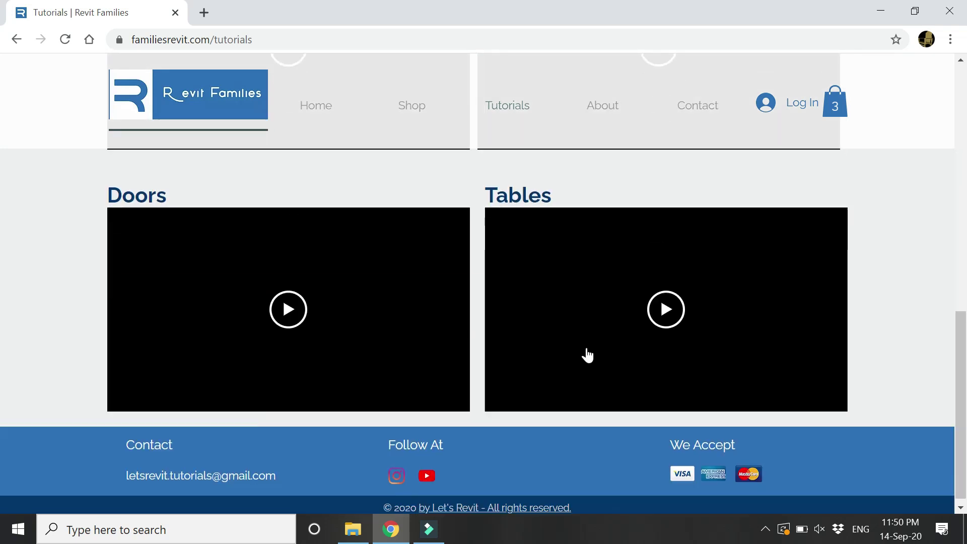
scroll(545, 344, "up", 10)
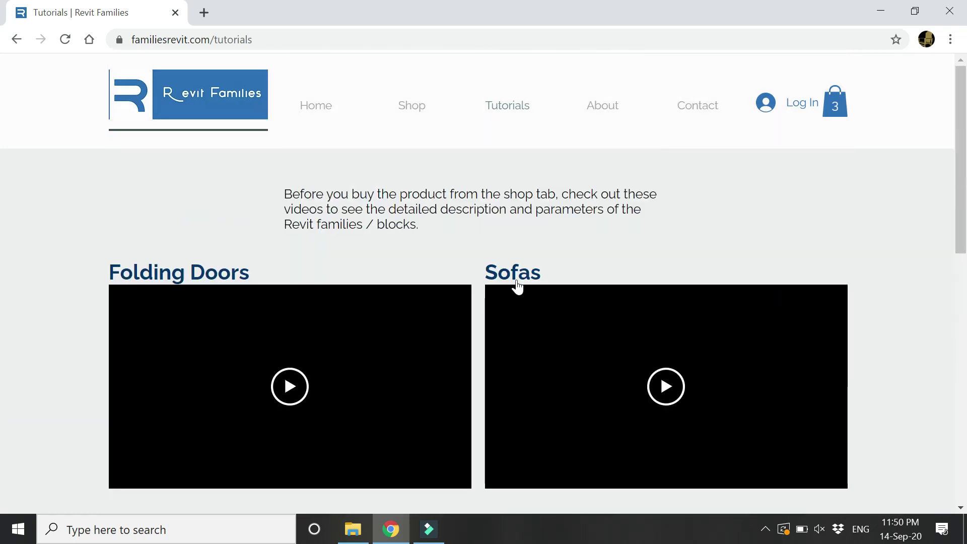
- Browse the Shop's grid of Revit family products and prices
left_click(405, 112)
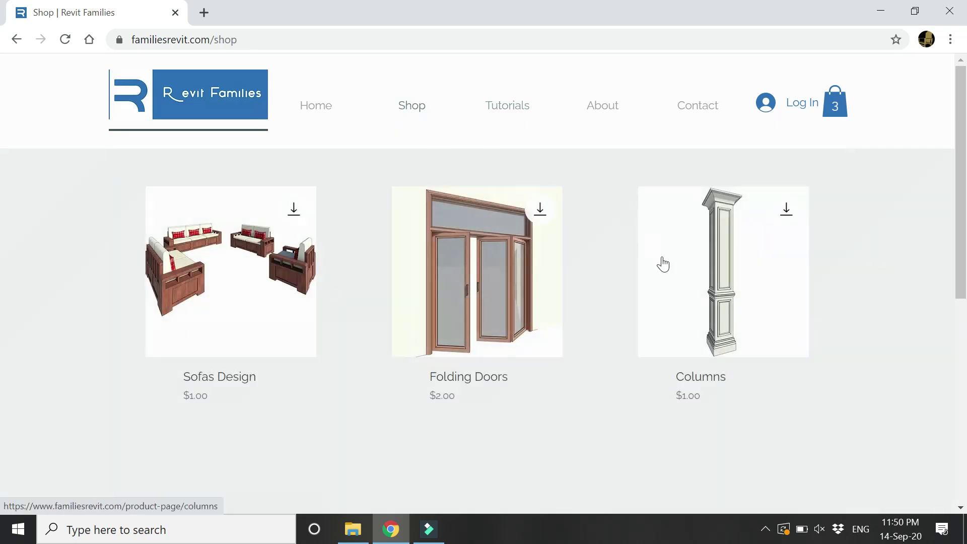
scroll(883, 294, "down", 3)
scroll(881, 289, "down", 3)
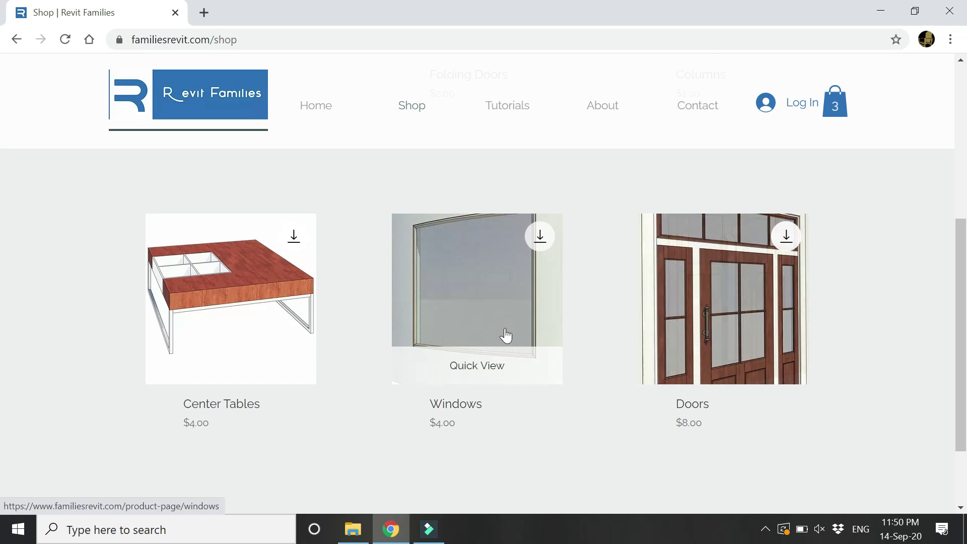
scroll(505, 334, "up", 6)
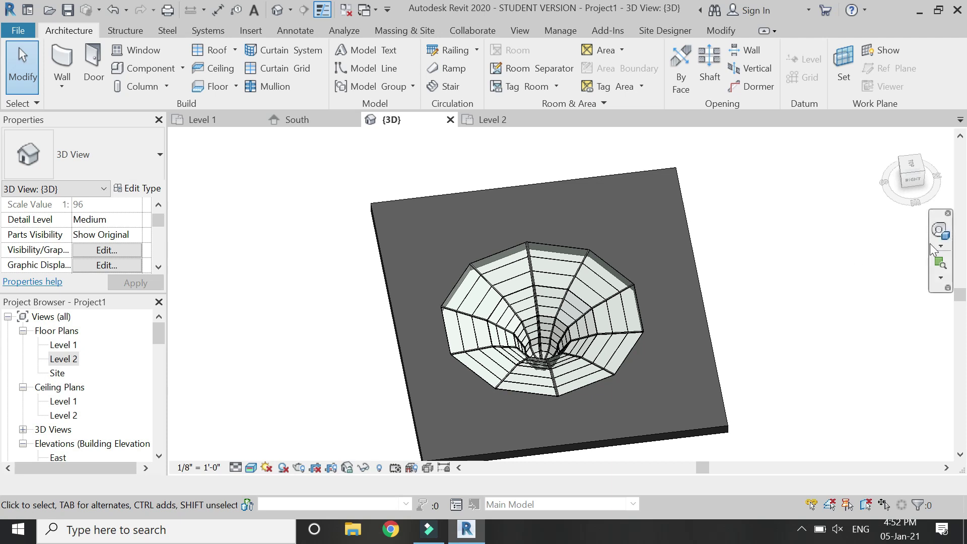
- Re-centre on the dome and orbit to a low side view below the slab
left_click(940, 230)
left_click_drag(499, 295, 486, 309)
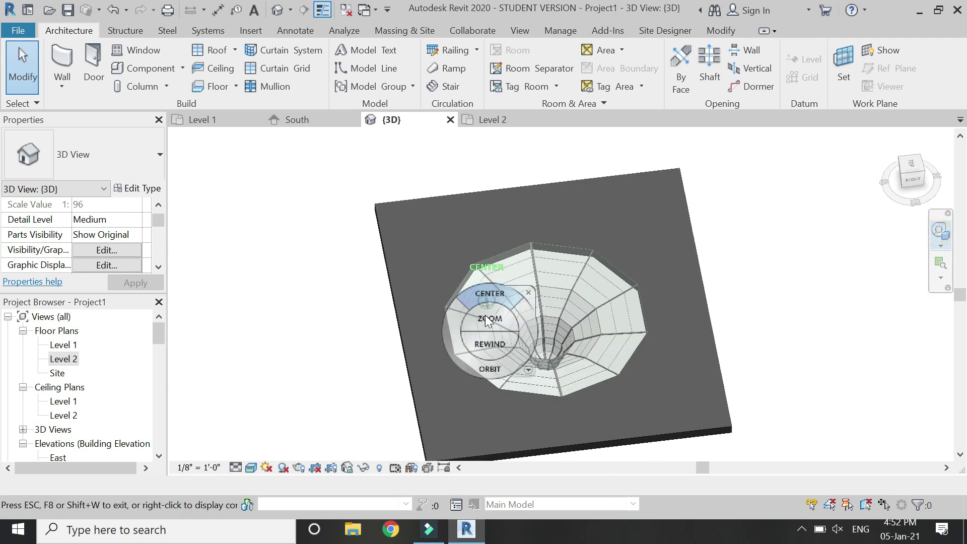
left_click_drag(476, 361, 585, 310)
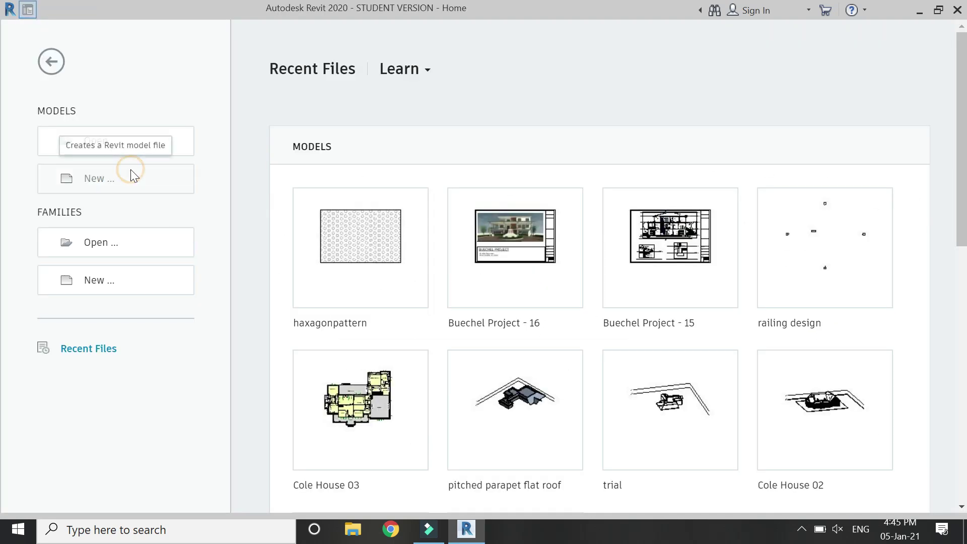
- Create a new project from the Architectural template
left_click(131, 171)
left_click(368, 233)
left_click(395, 260)
left_click(462, 313)
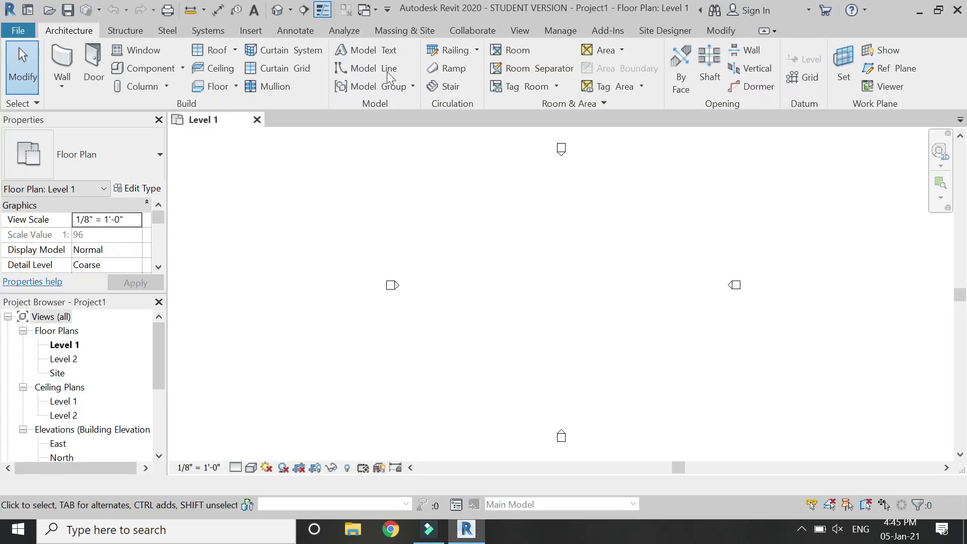
- Start an in-place mass named Mass 1
left_click(395, 27)
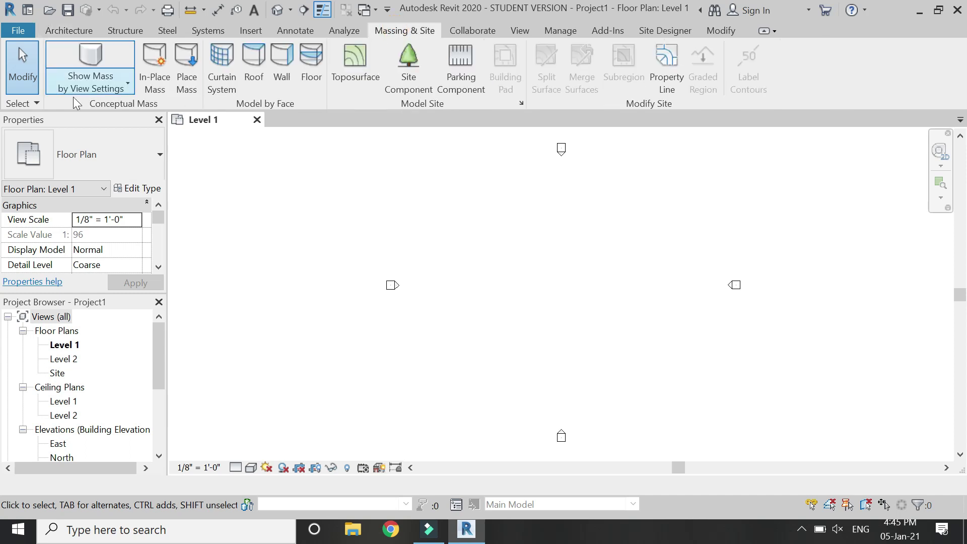
left_click(156, 64)
left_click(599, 334)
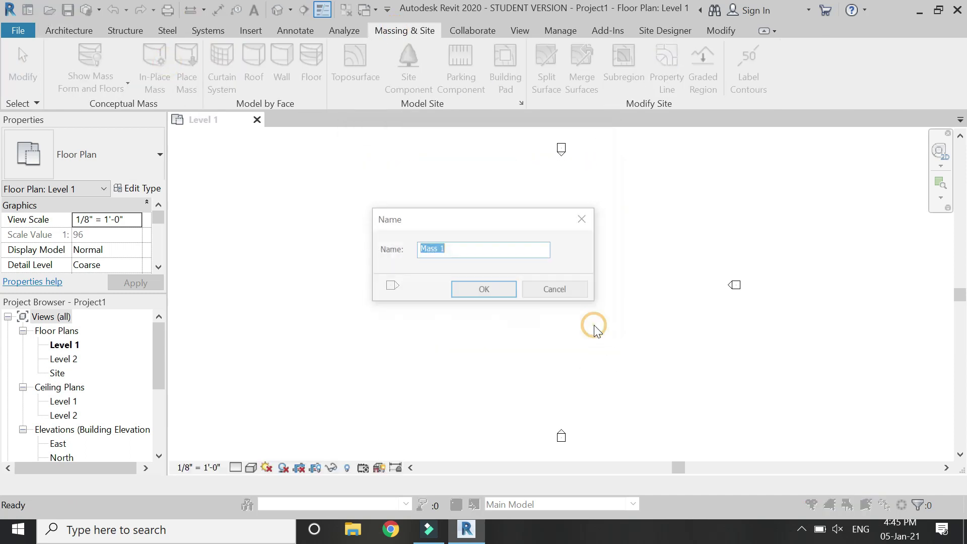
left_click(493, 289)
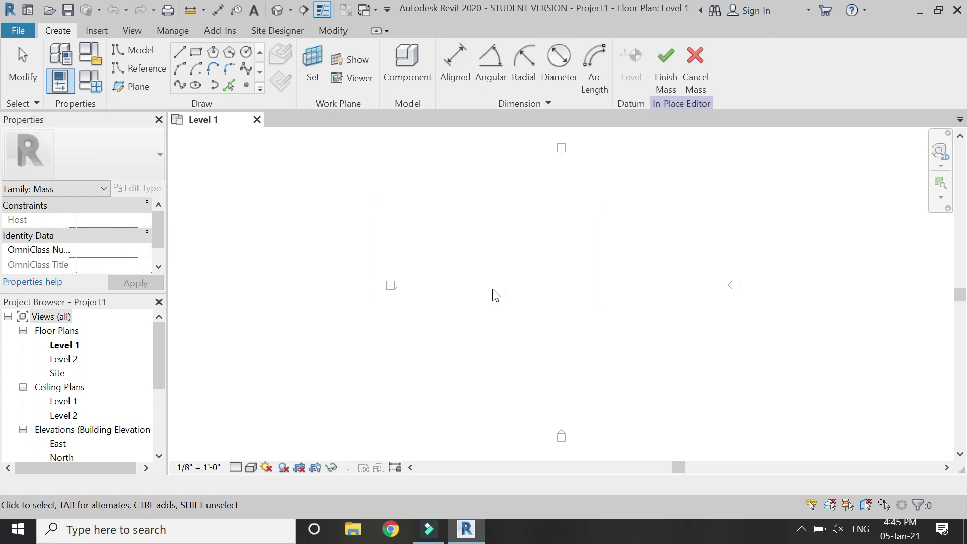
- Draw a horizontal reference plane across Level 1 and name it 1
left_click(129, 86)
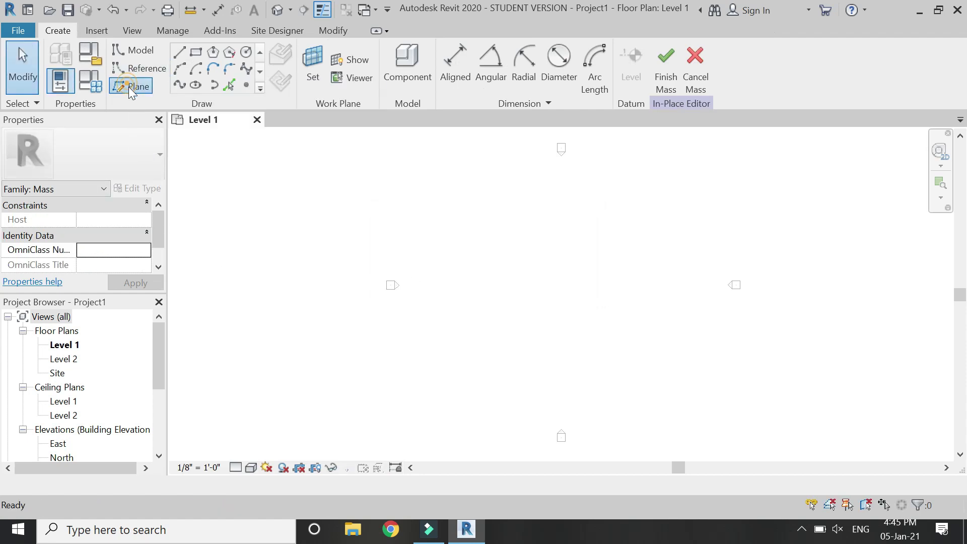
left_click(432, 285)
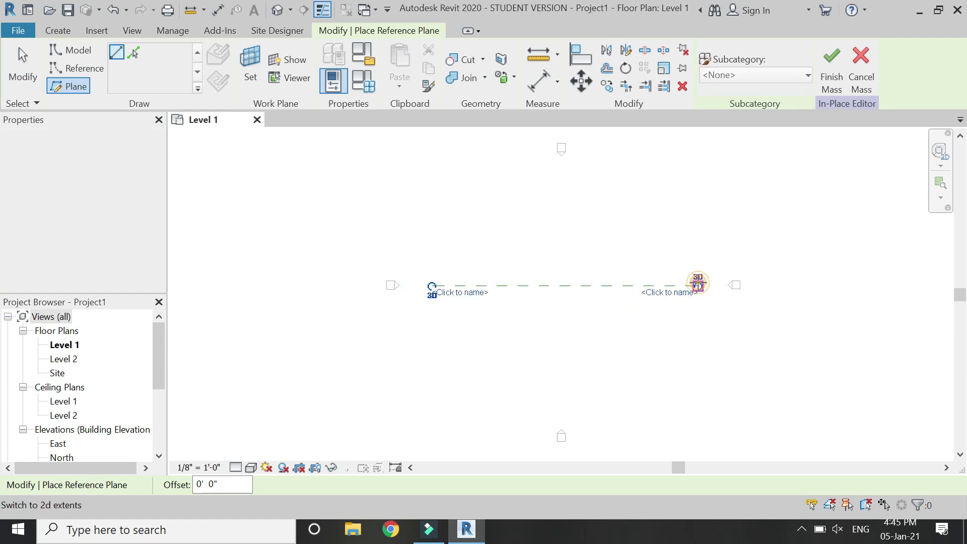
left_click(698, 284)
key("Escape")
key("Escape")
left_click(658, 289)
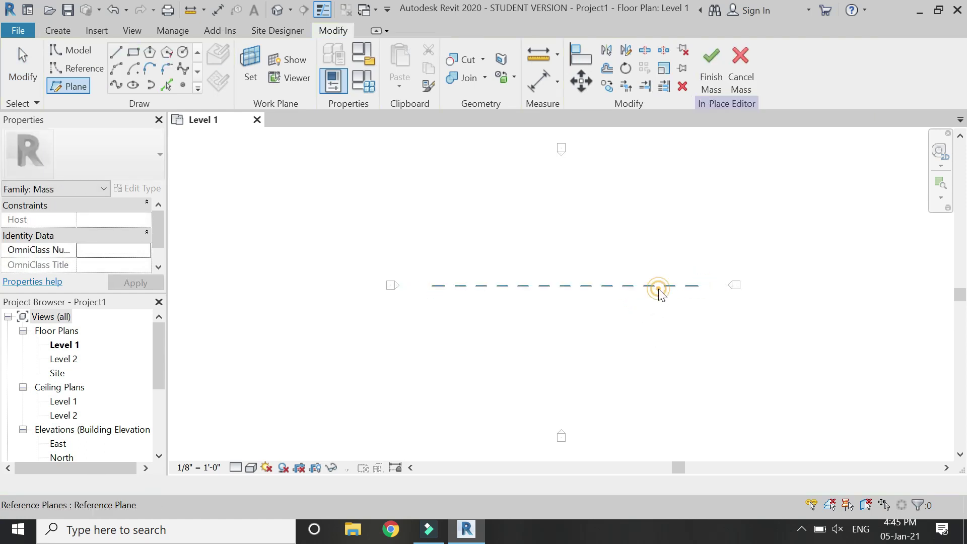
left_click(658, 297)
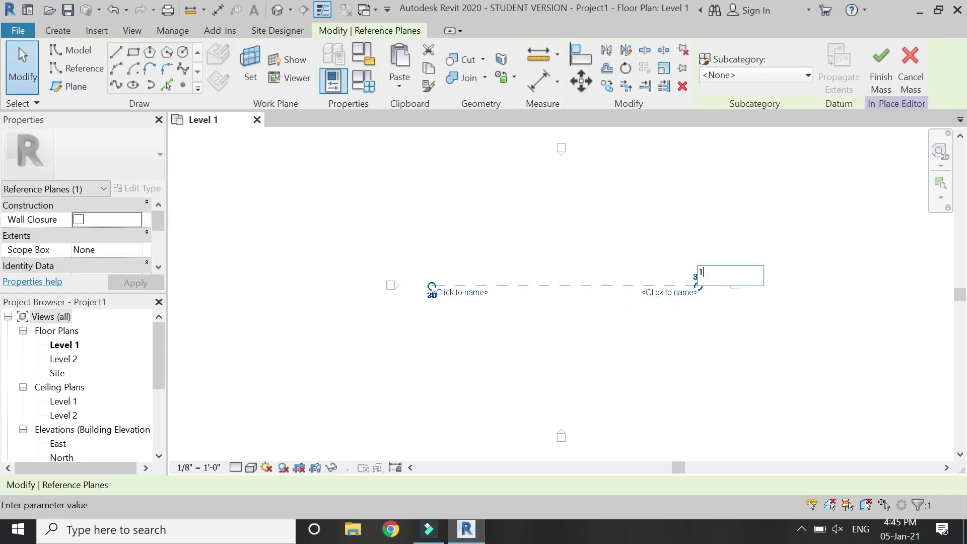
key("Return")
scroll(95, 417, "down", 2)
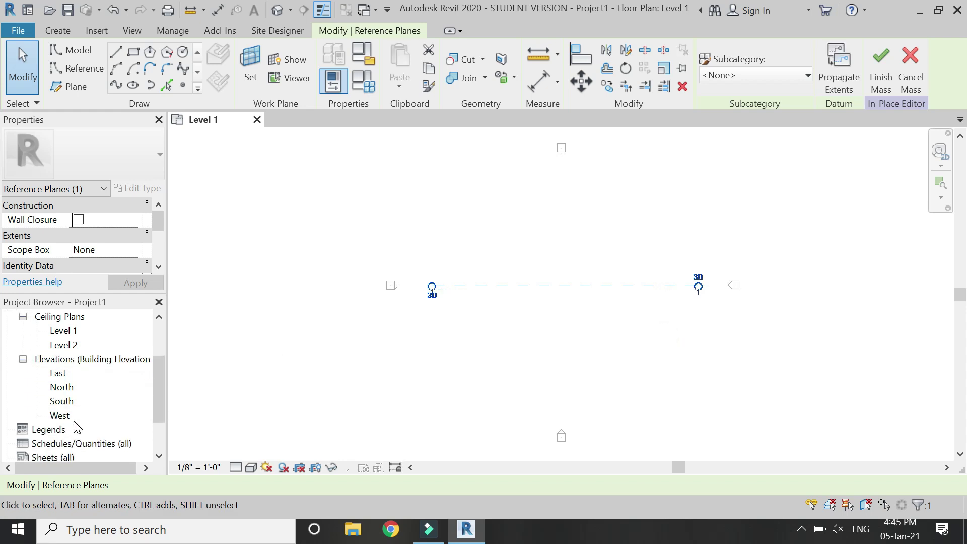
- In the South elevation, set the work plane to Reference Plane : 1
double_click(63, 402)
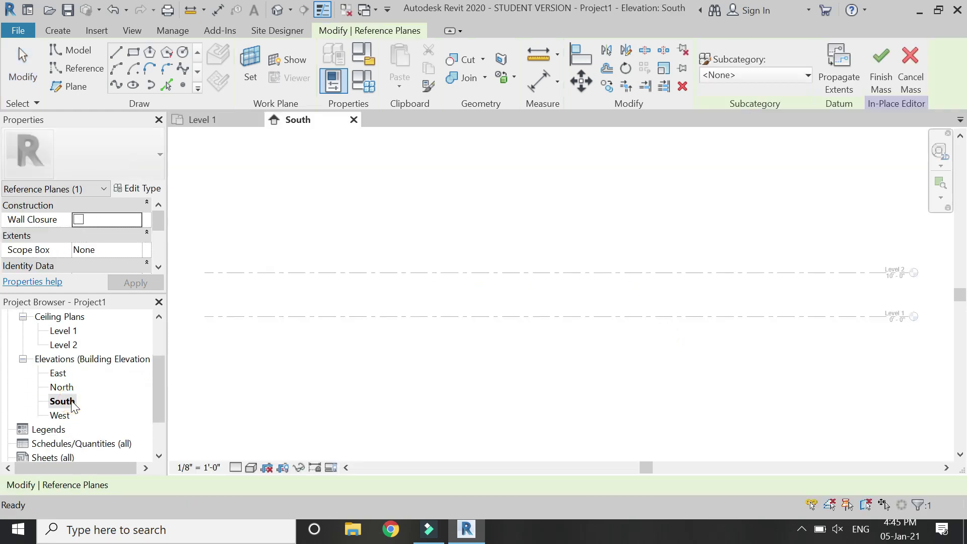
left_click(250, 65)
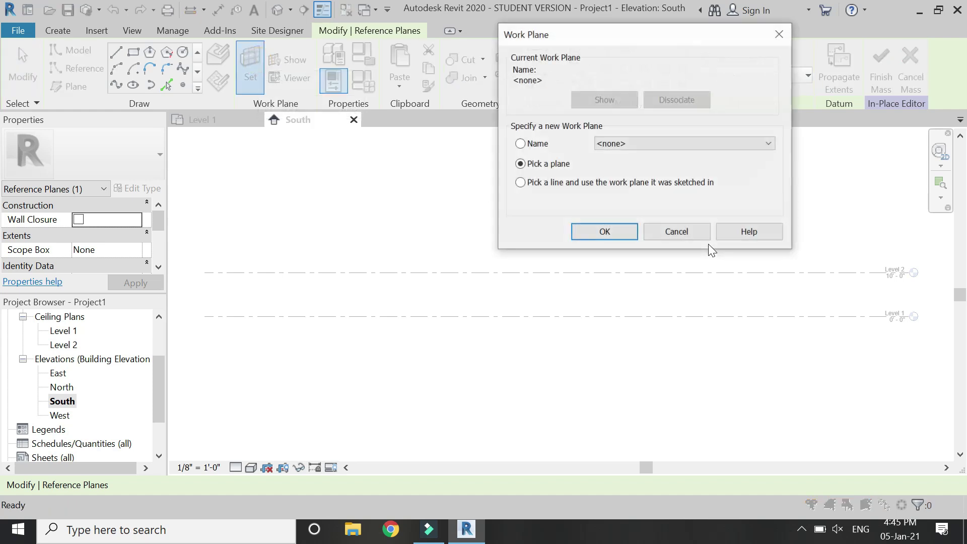
left_click(711, 149)
left_click(688, 182)
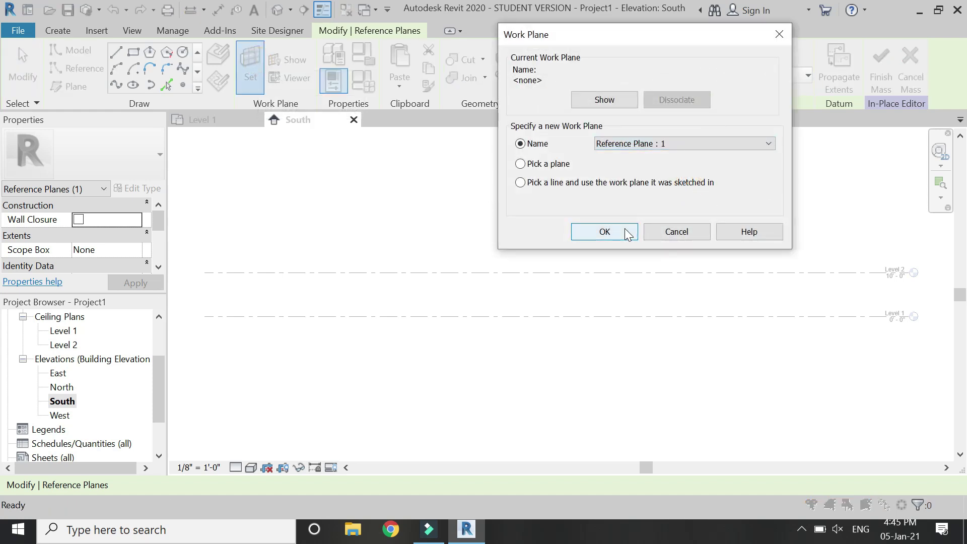
left_click(605, 232)
- Draw a 5' vertical model line starting on Level 2
left_click(116, 51)
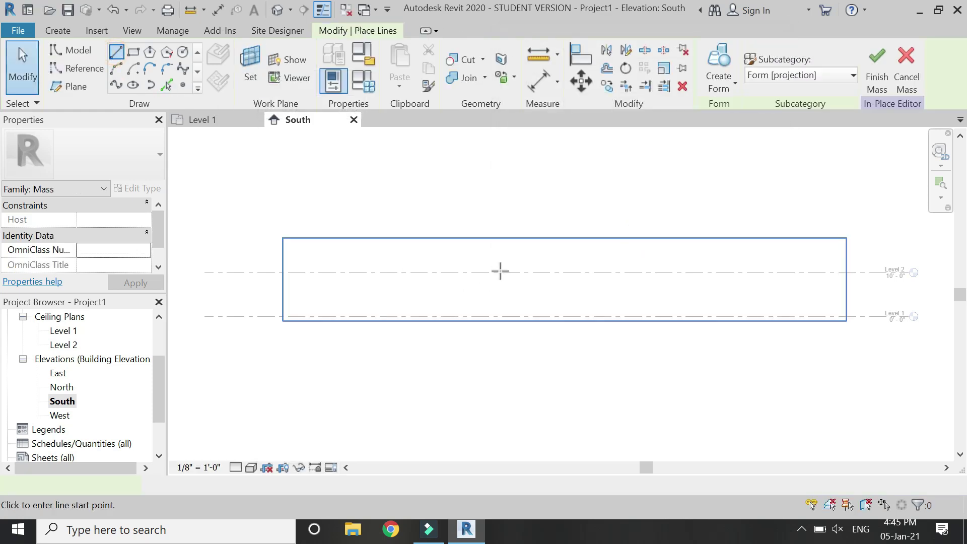
scroll(540, 270, "up", 5)
left_click(562, 264)
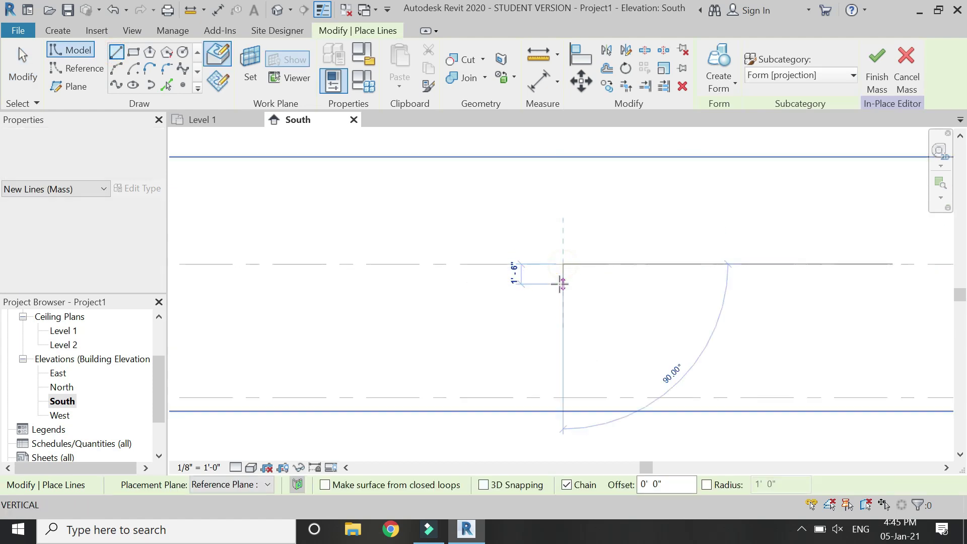
type("5'")
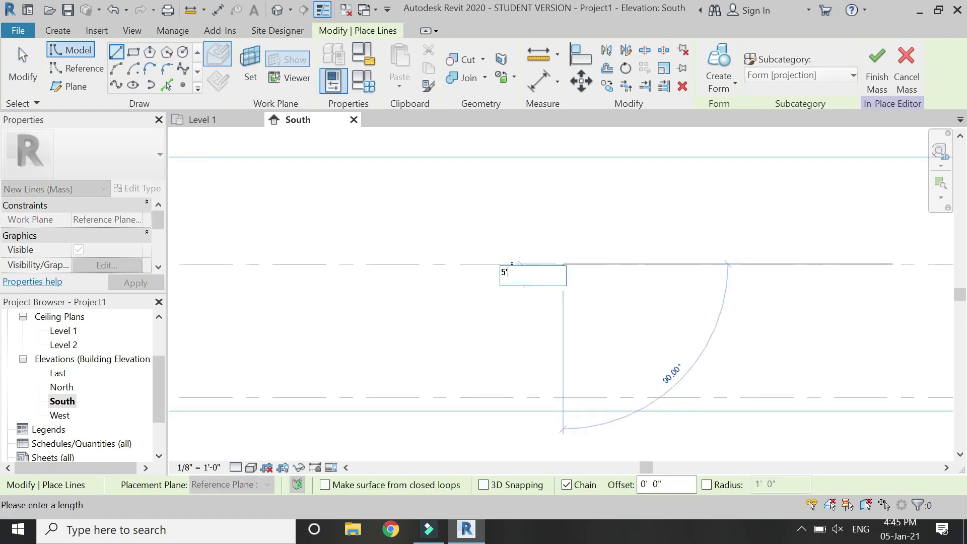
key("Return")
key("Escape")
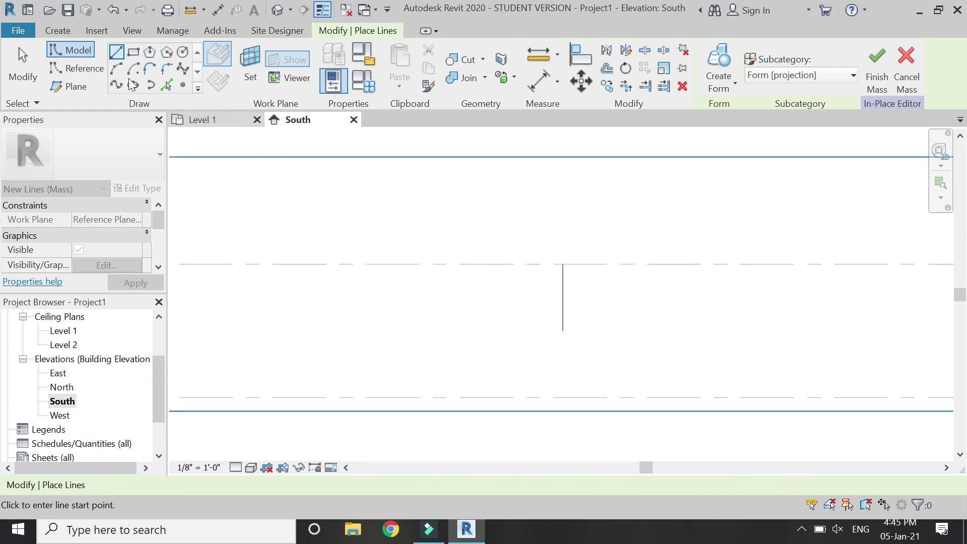
- Sketch a Start-End-Radius arc from the vertical line's lower end
left_click(116, 69)
scroll(605, 313, "up", 4)
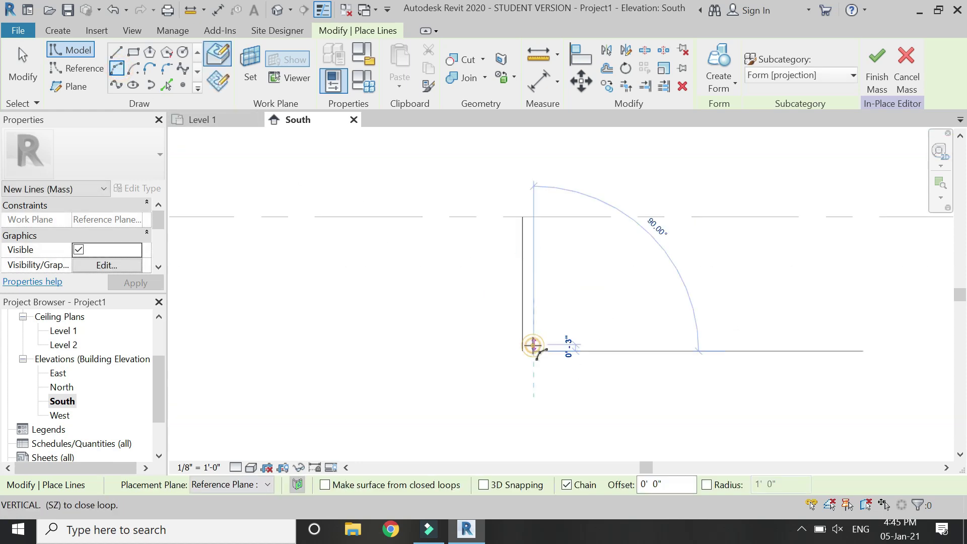
left_click(532, 349)
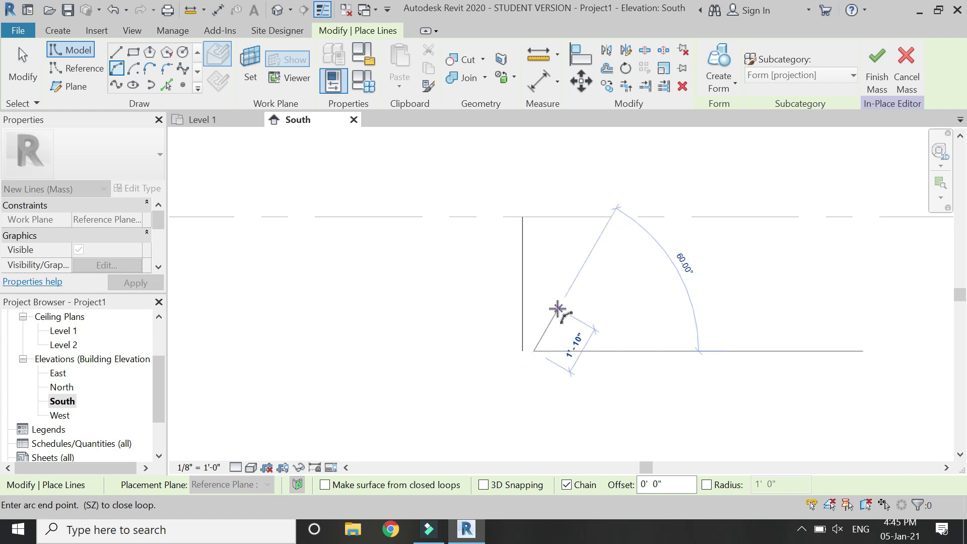
left_click(558, 310)
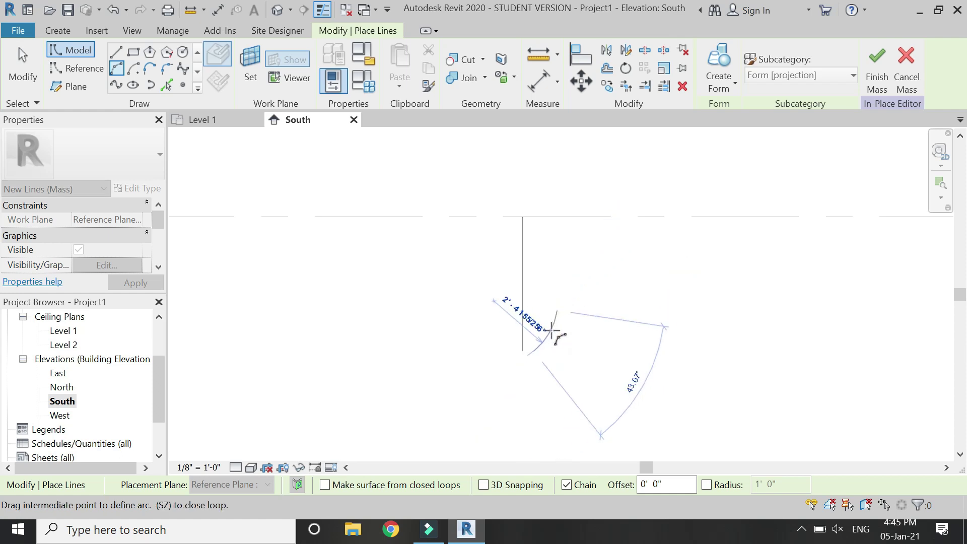
left_click(553, 334)
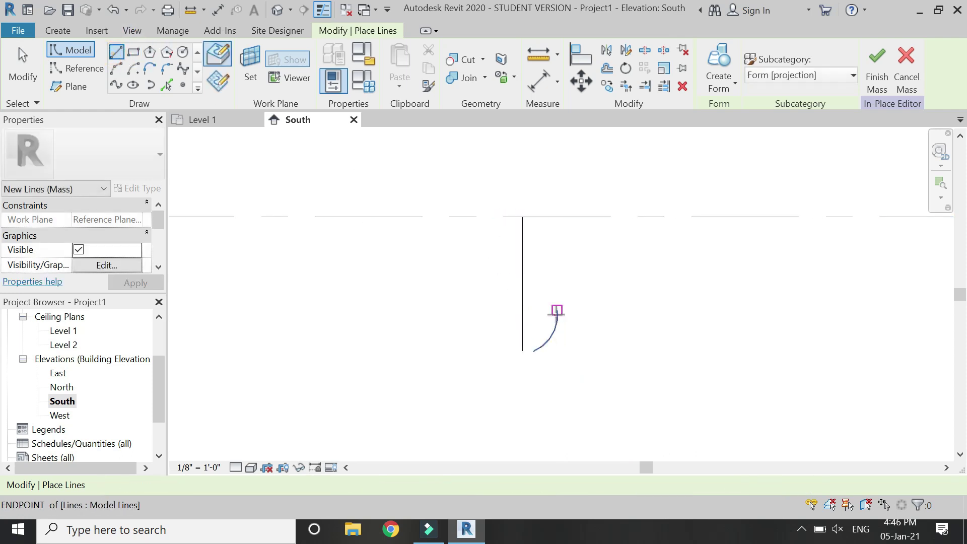
- Draw three chained sloped lines from the arc's end up to Level 2
left_click(558, 310)
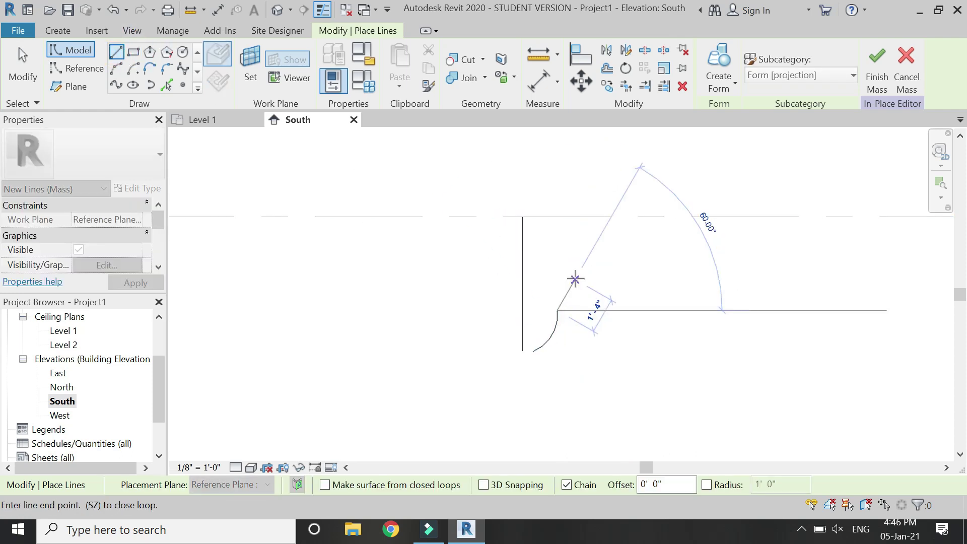
left_click(580, 272)
left_click(633, 242)
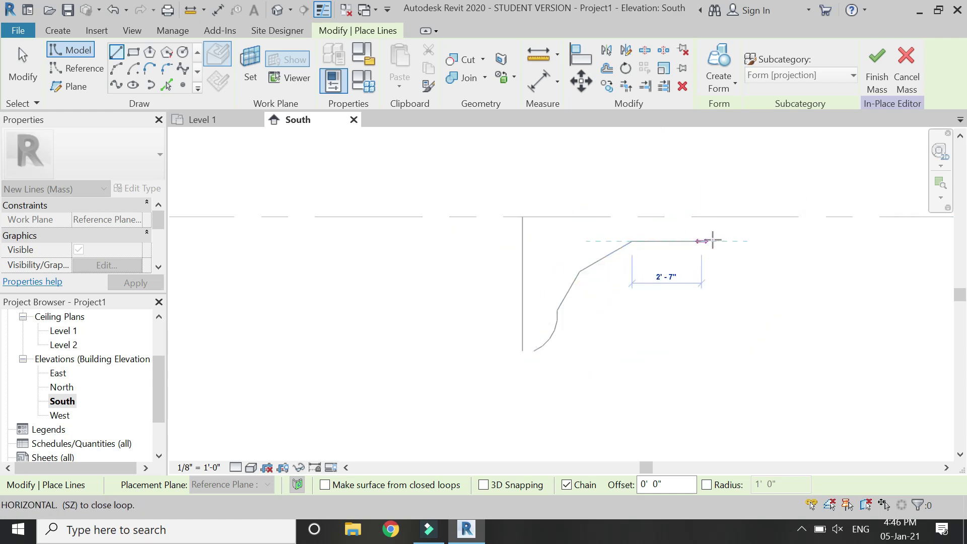
left_click(715, 217)
key("Escape")
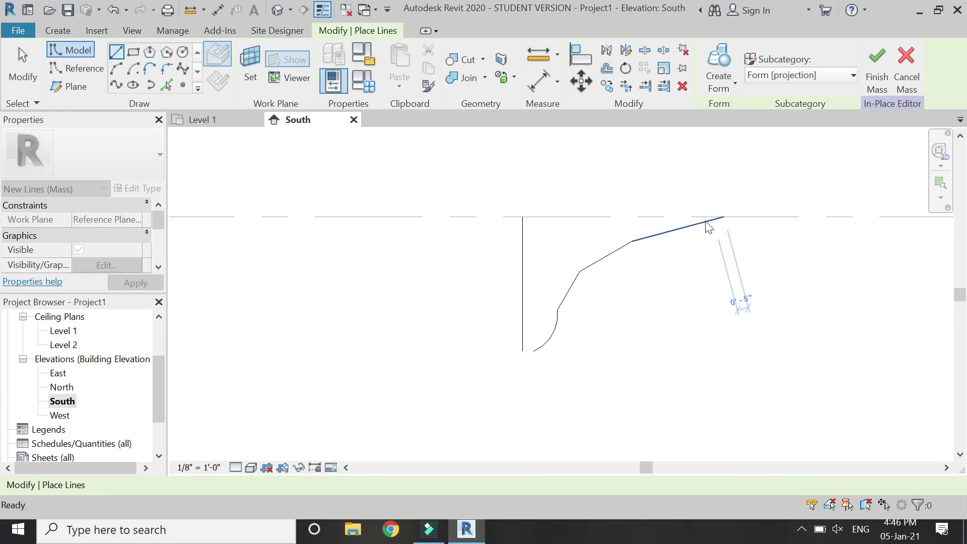
- Revolve the profile lines around the vertical line into a form
key("Escape")
left_click(650, 236)
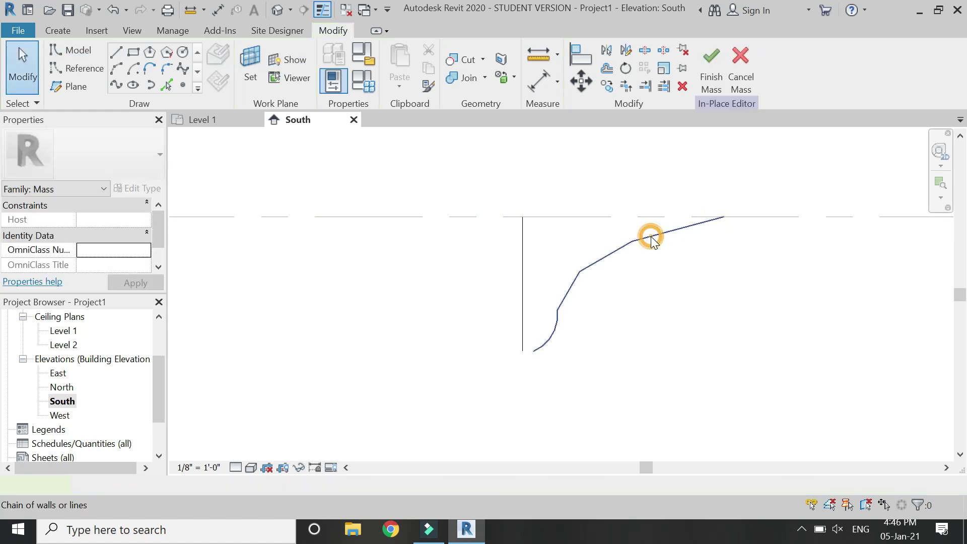
left_click(523, 254, "ctrl")
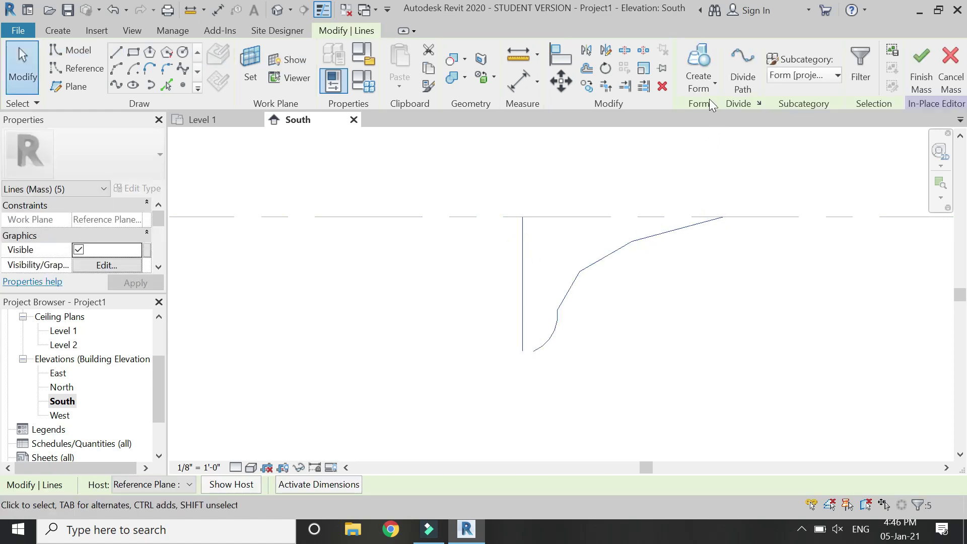
left_click(698, 65)
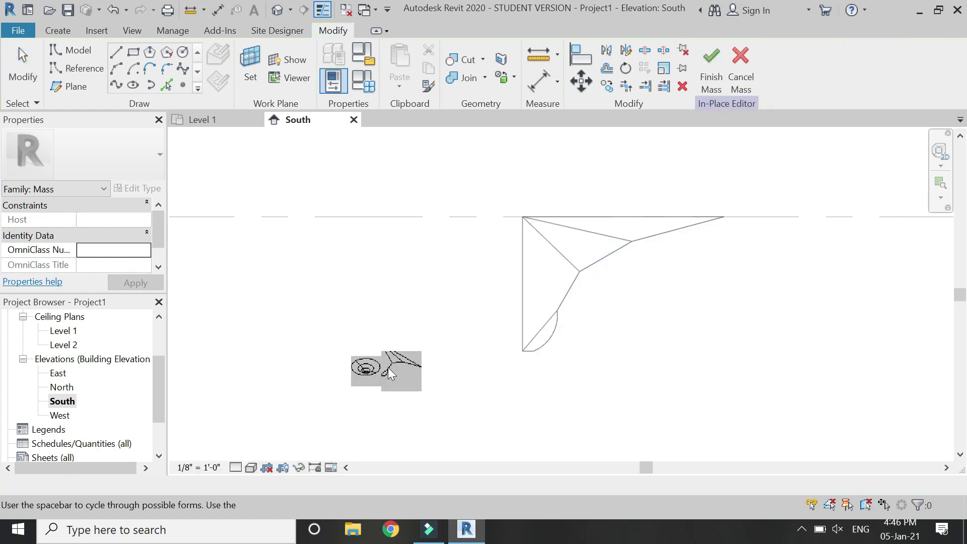
left_click(370, 371)
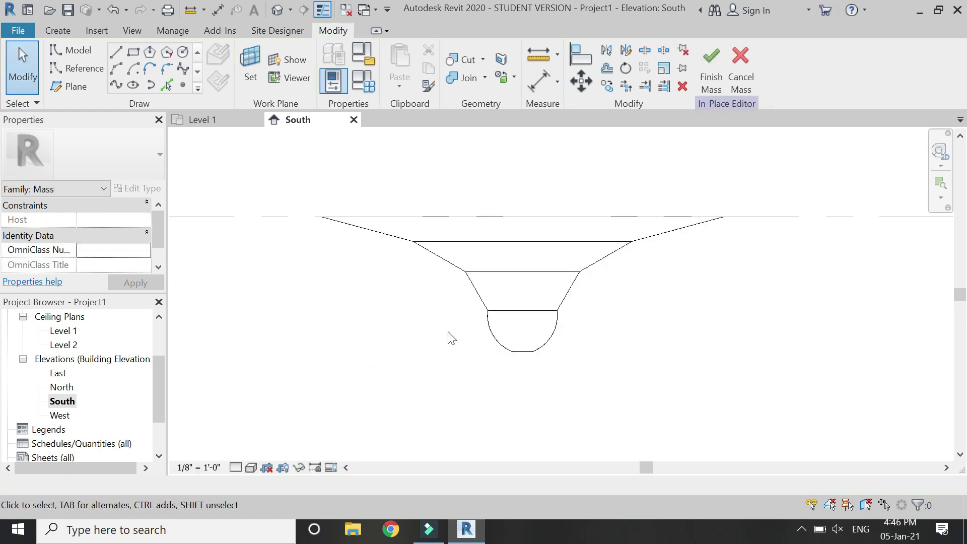
- Show the revolved mass shaded in the default 3D view from the side
left_click(277, 9)
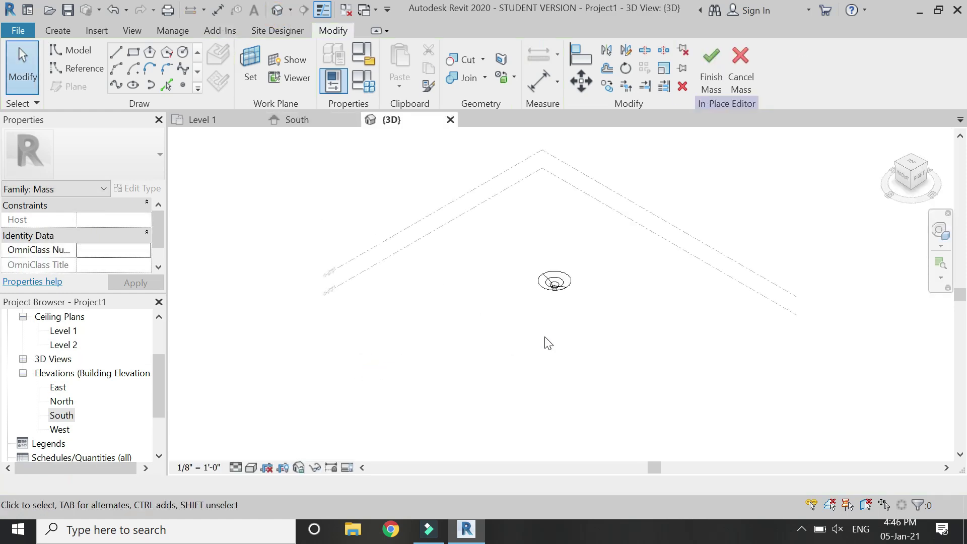
scroll(552, 297, "up", 8)
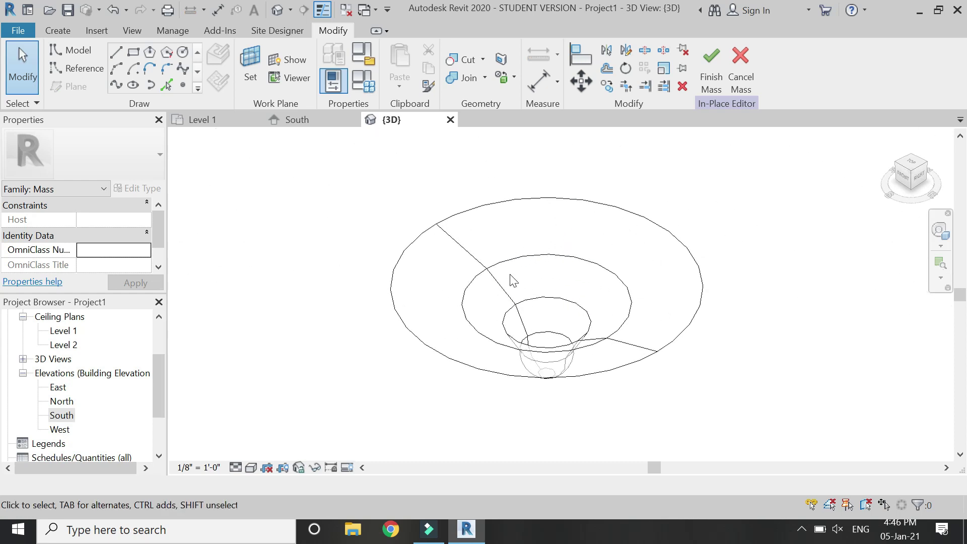
left_click(251, 467)
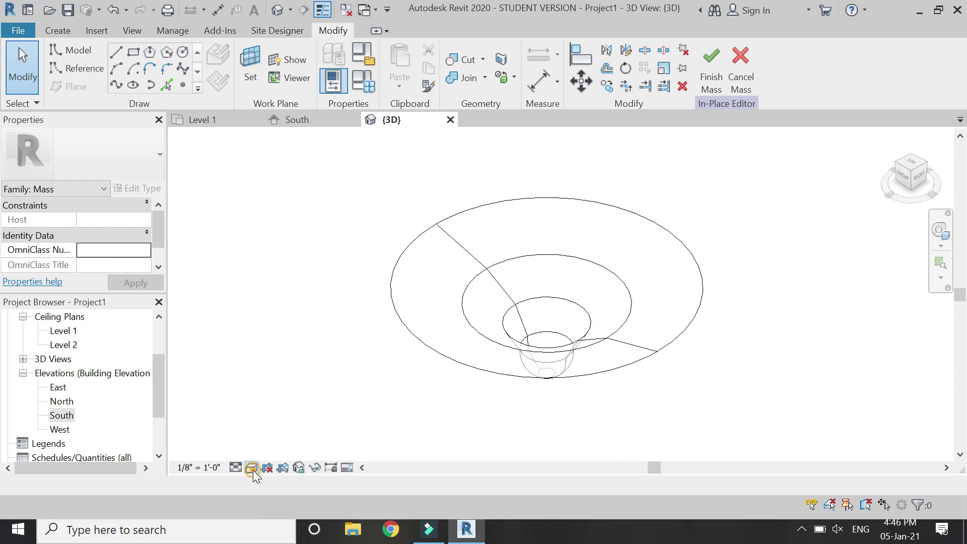
left_click(265, 437)
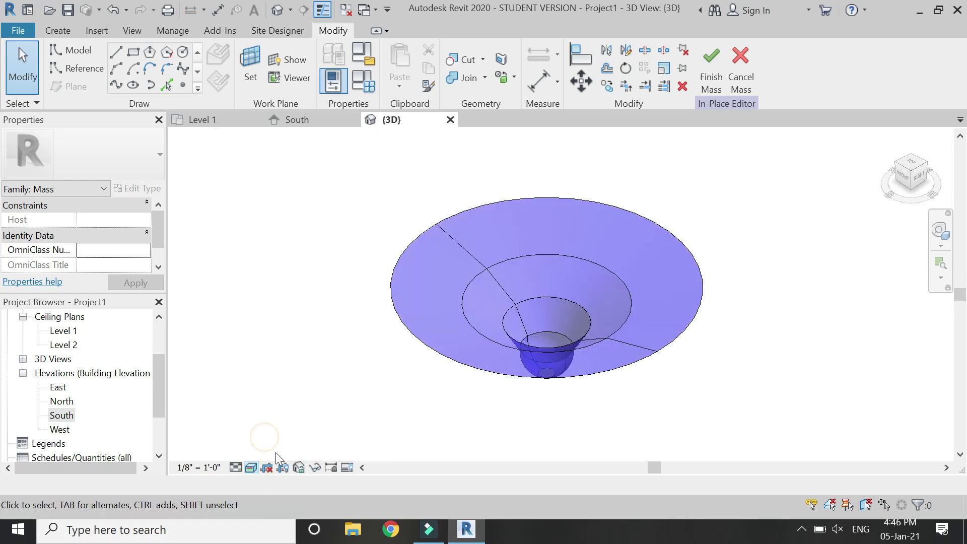
left_click(942, 237)
left_click_drag(504, 274, 509, 342)
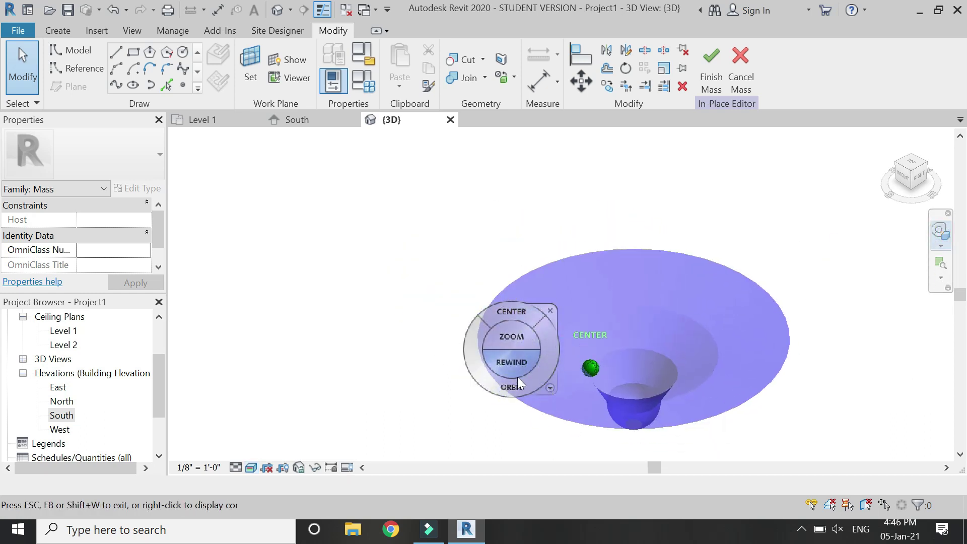
left_click_drag(519, 383, 585, 391)
- Finish the in-place mass, dismissing the mesh geometry warning, and start Curtain System by Face
left_click(712, 70)
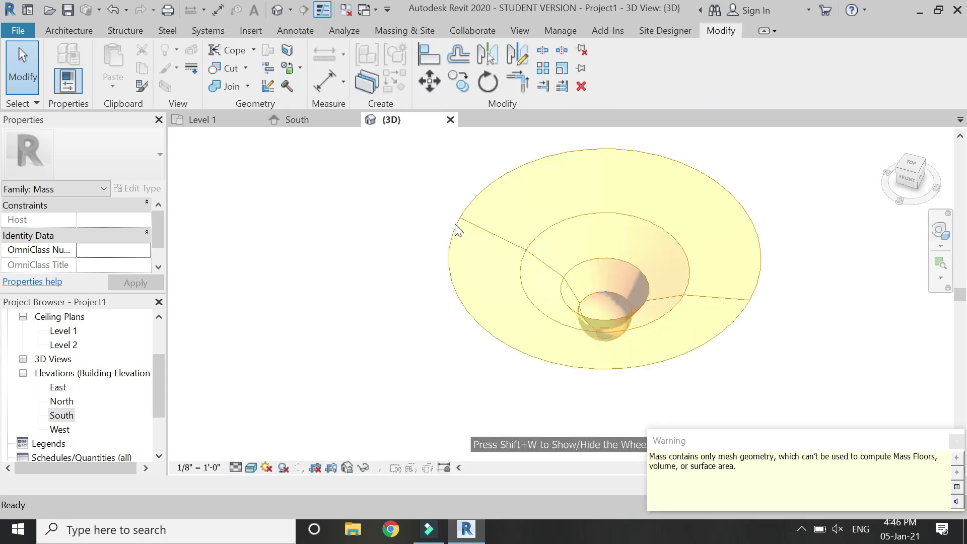
left_click(955, 442)
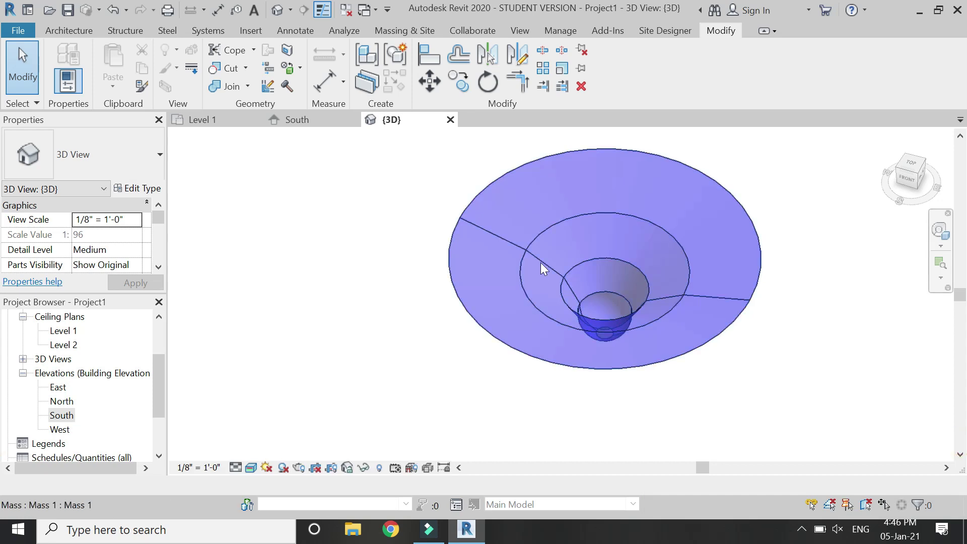
left_click(401, 33)
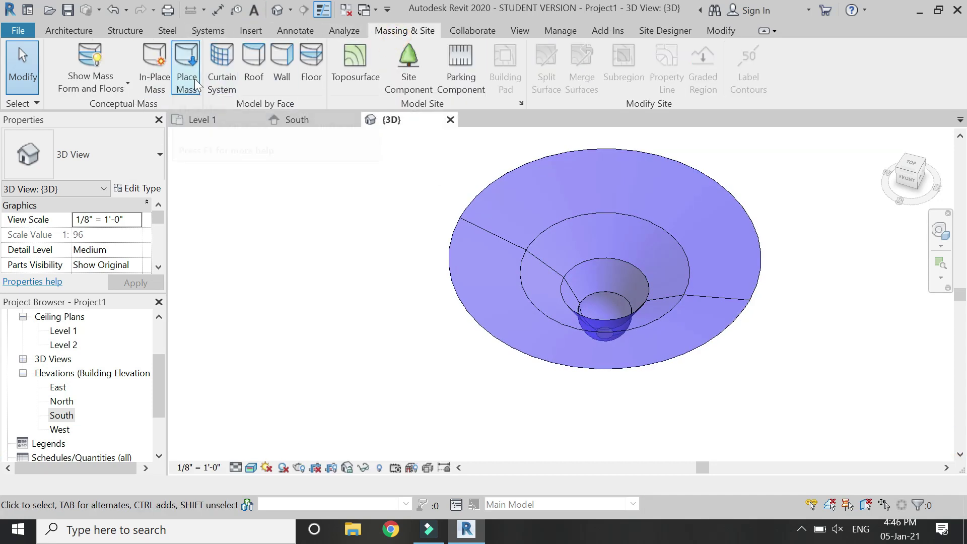
left_click(222, 70)
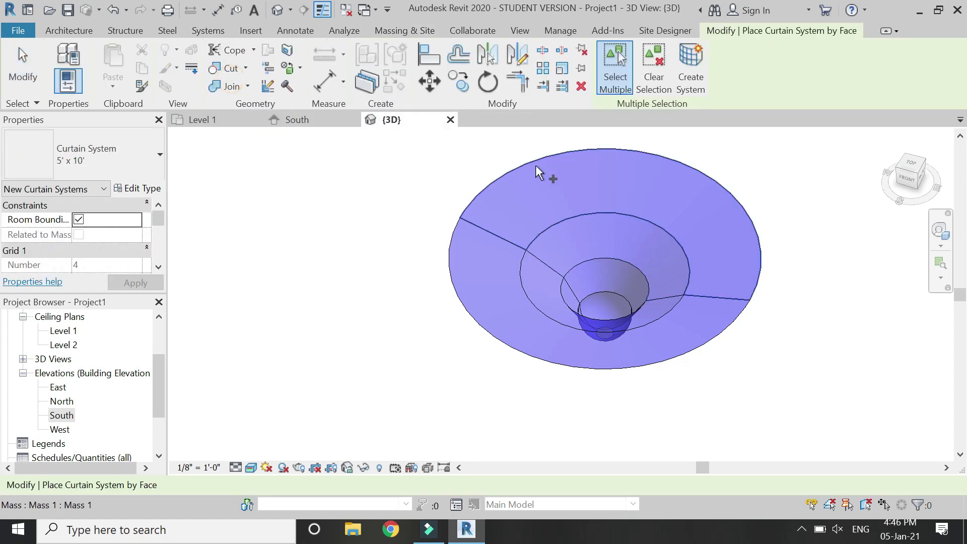
- Pick the middle conical face and bottom sphere face, removing the wrongly picked face
left_click(519, 168)
scroll(426, 255, "up", 1)
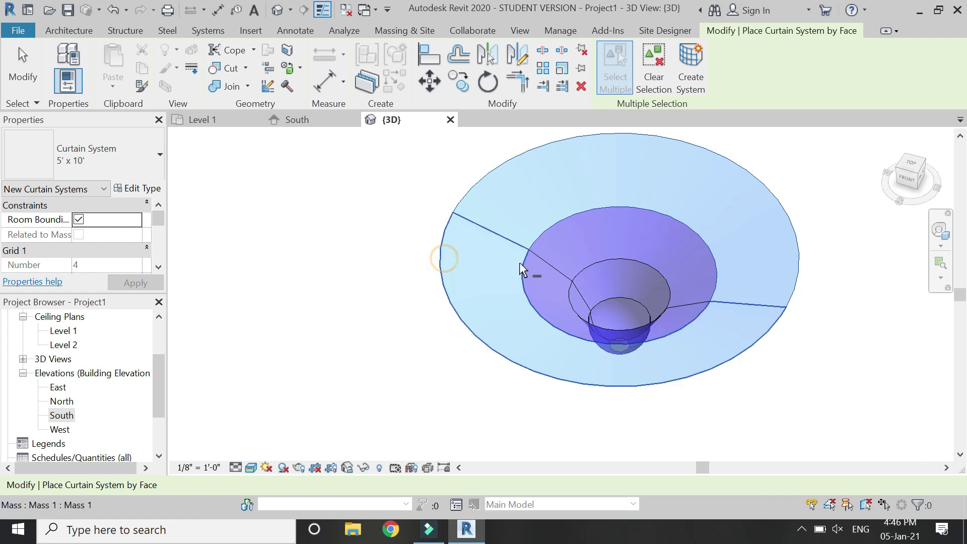
left_click(560, 270)
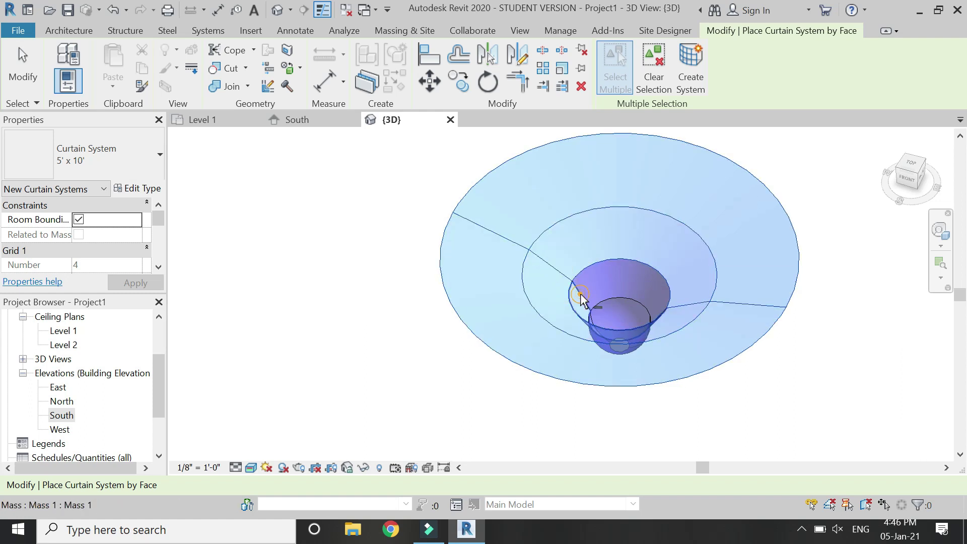
left_click(588, 271)
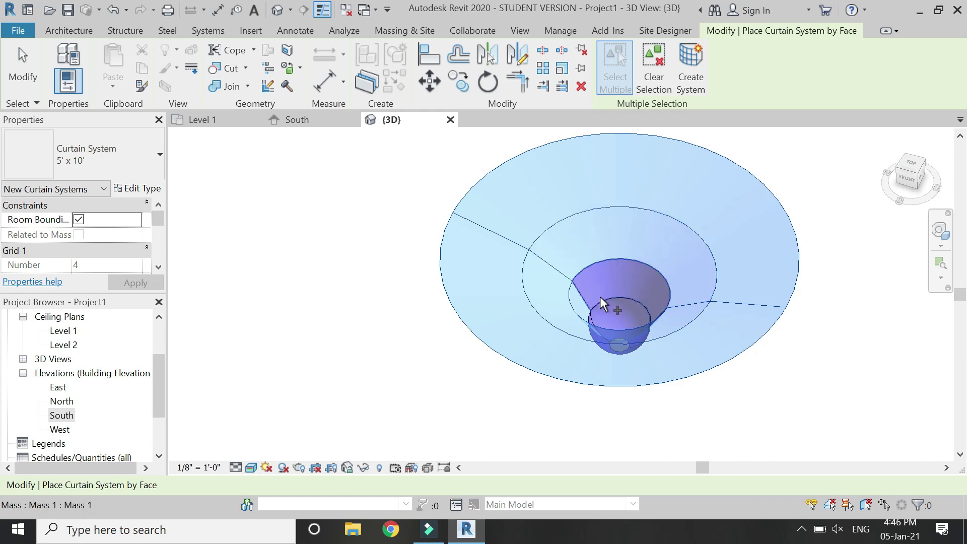
scroll(619, 315, "up", 3)
left_click(559, 330)
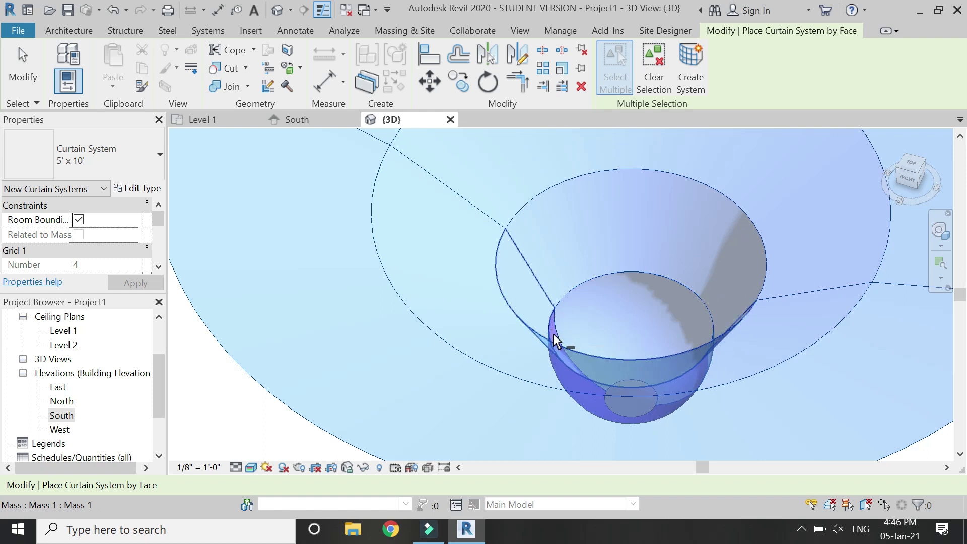
left_click(554, 335)
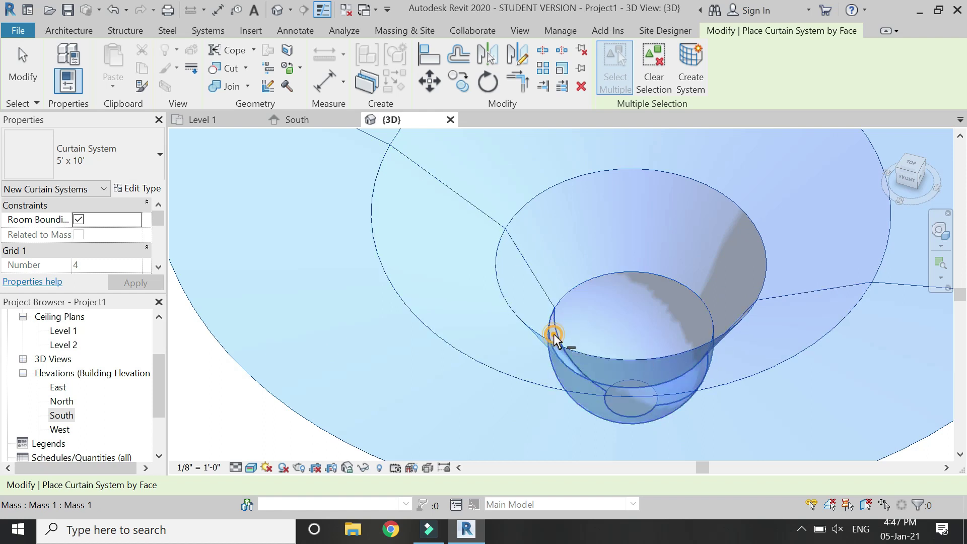
scroll(554, 335, "down", 5)
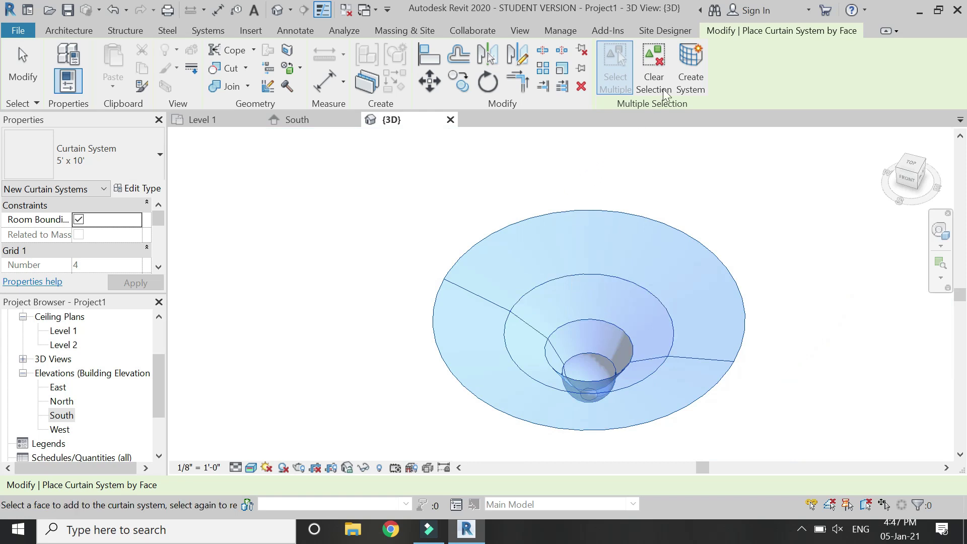
- Create the curtain system on the picked mass faces and select it
left_click(653, 80)
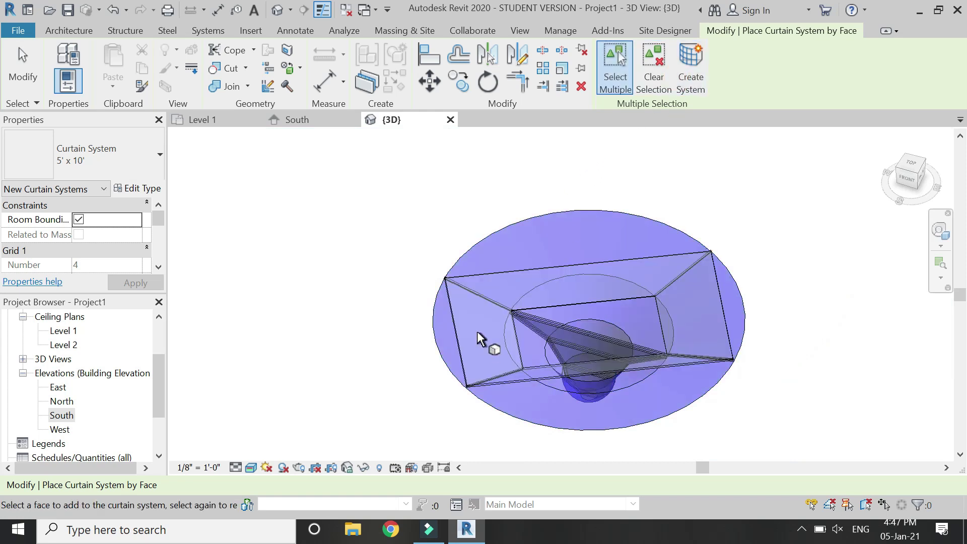
left_click(509, 285)
left_click(500, 277)
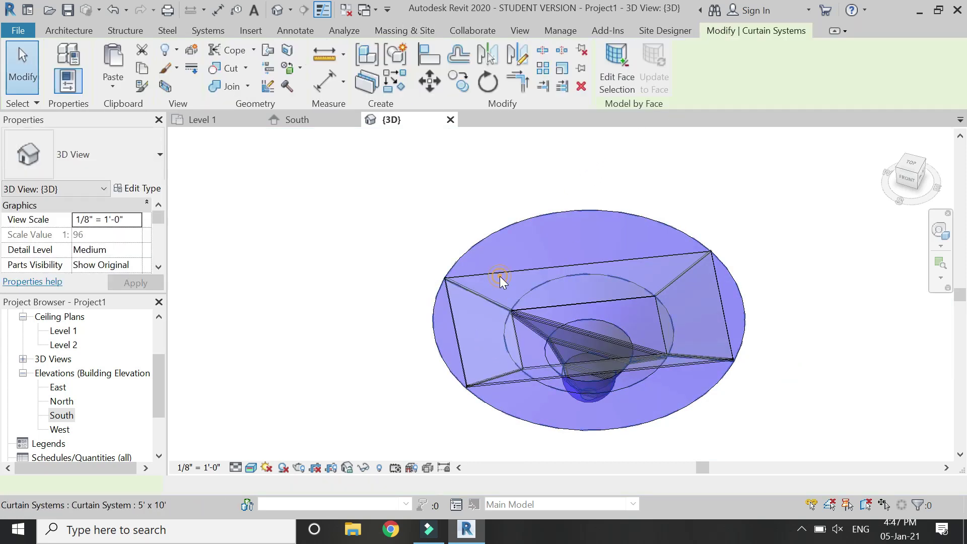
scroll(128, 254, "down", 1)
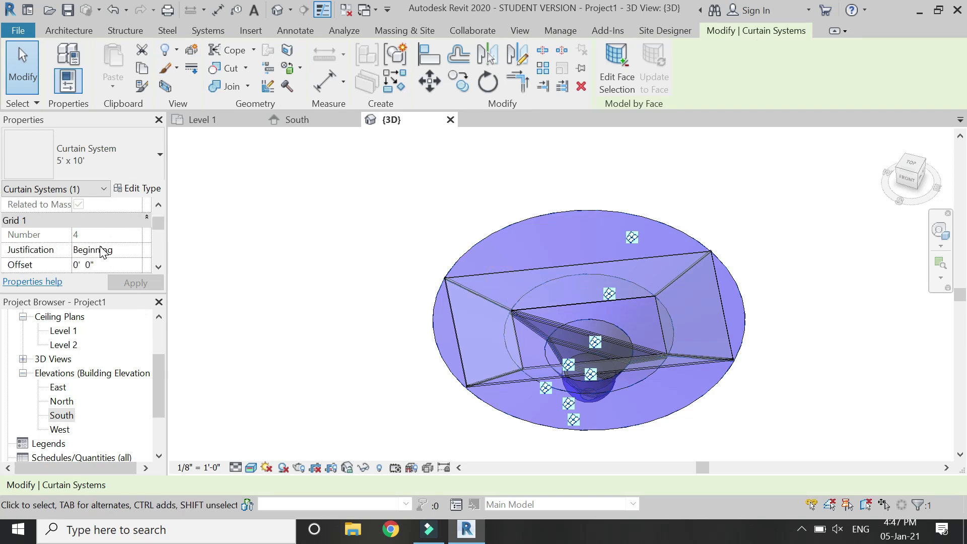
left_click(80, 235)
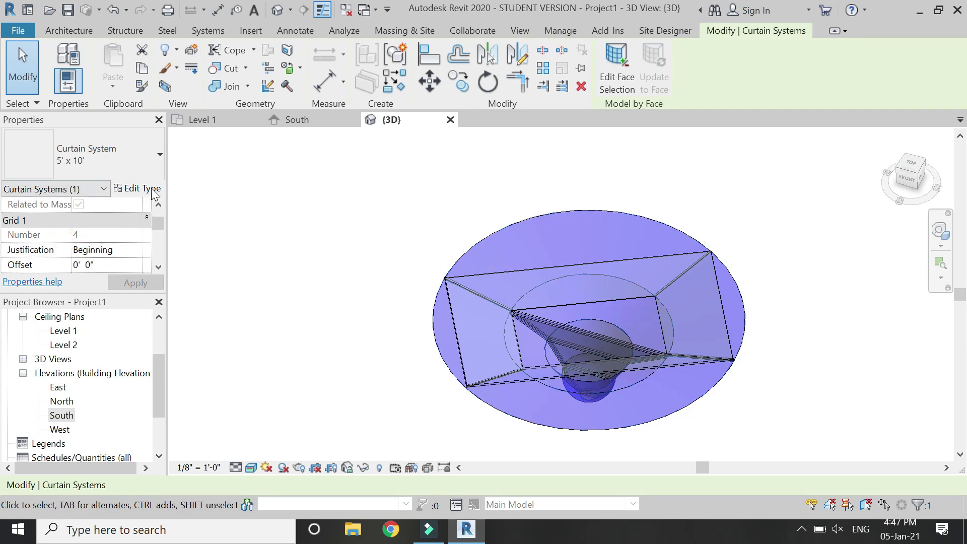
- Duplicate the type as 'dome panels' with Grid 1 and Grid 2 layouts set to Fixed Number
left_click(134, 189)
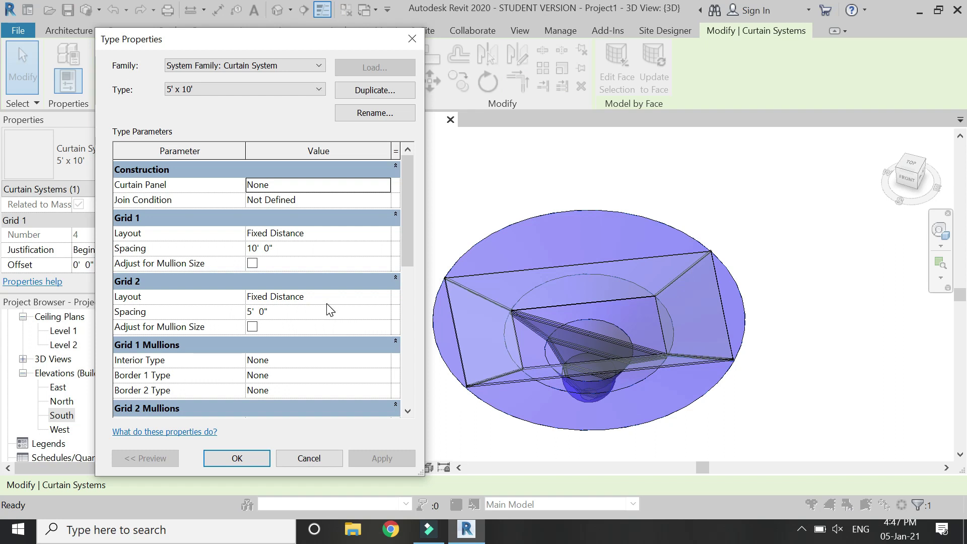
left_click(343, 90)
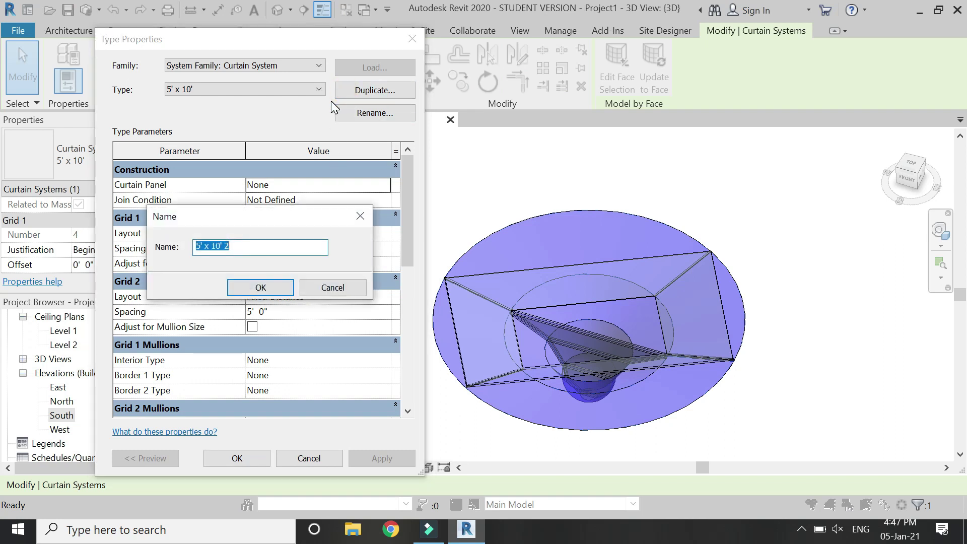
type("dome panels")
key("Return")
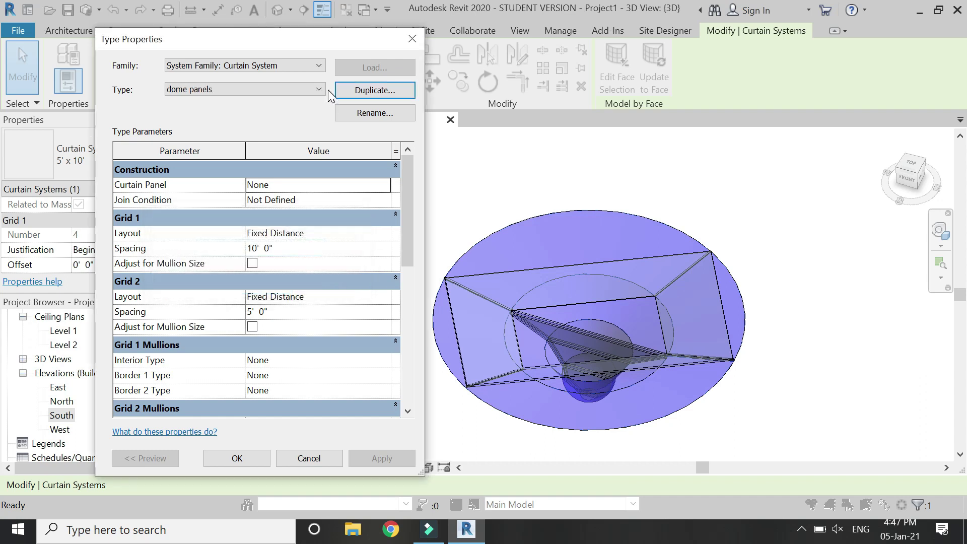
left_click(383, 233)
left_click(385, 233)
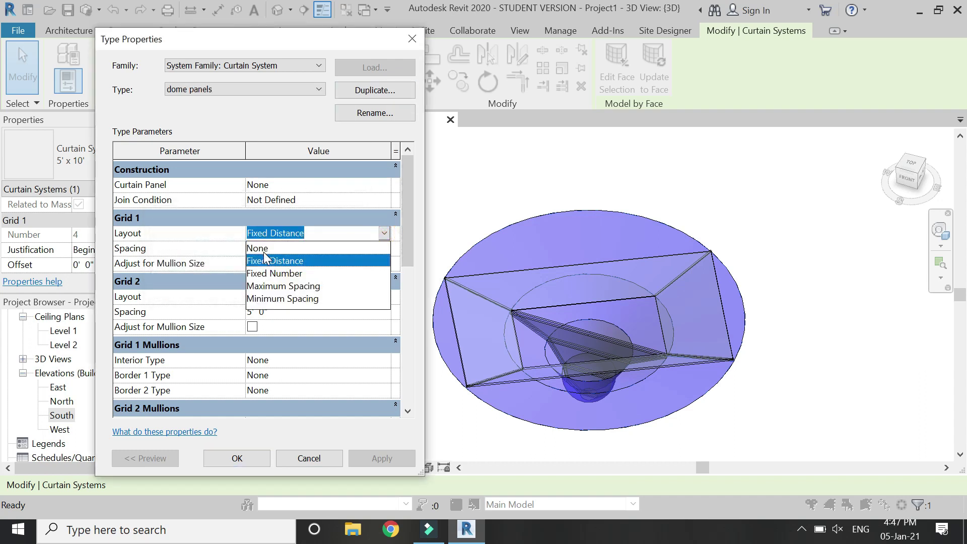
left_click(276, 274)
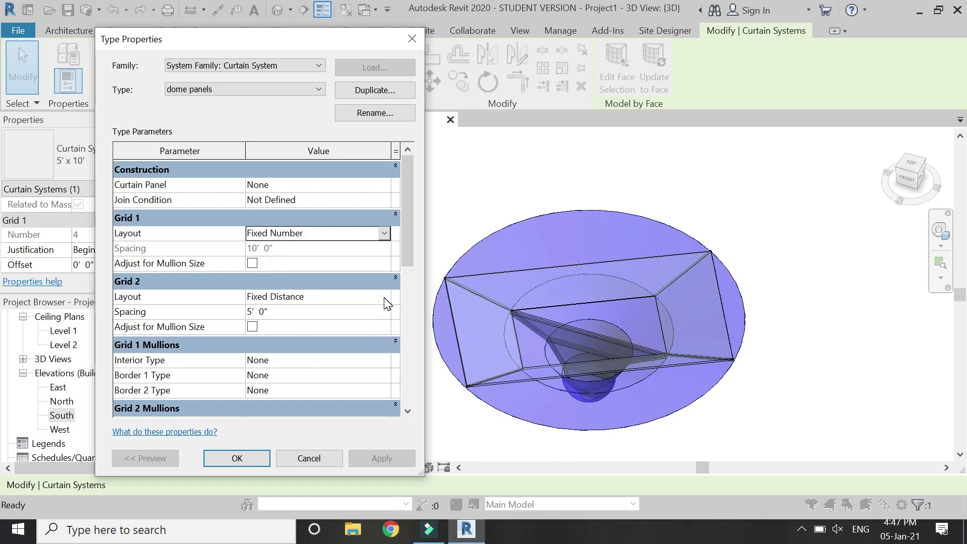
left_click(385, 297)
left_click(305, 339)
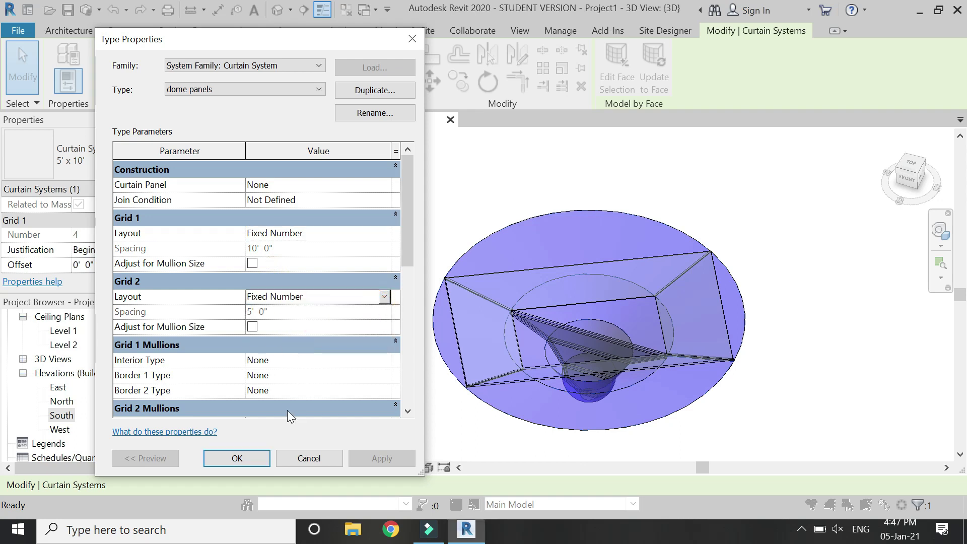
left_click(250, 463)
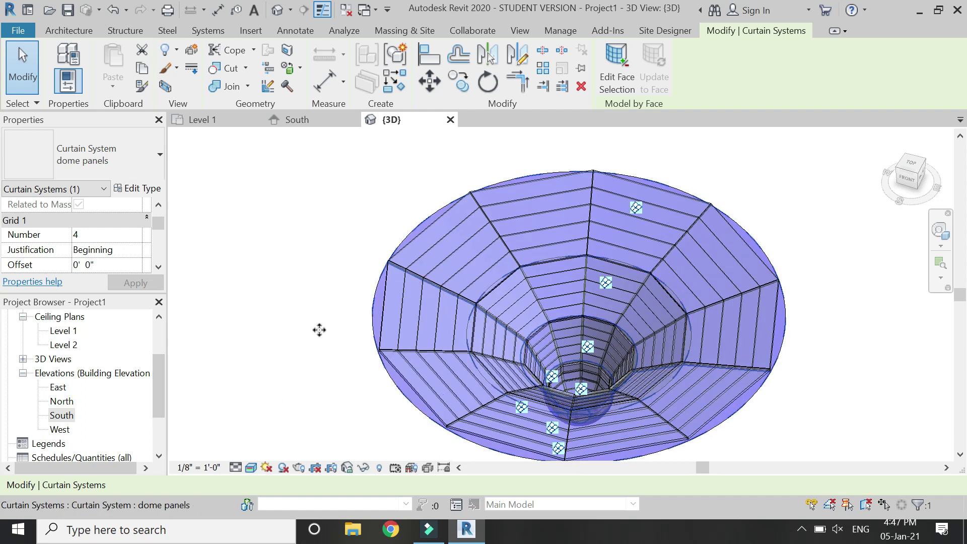
- Set the Grid 1 Number to 4, after trying 1 and 6
left_click(92, 234)
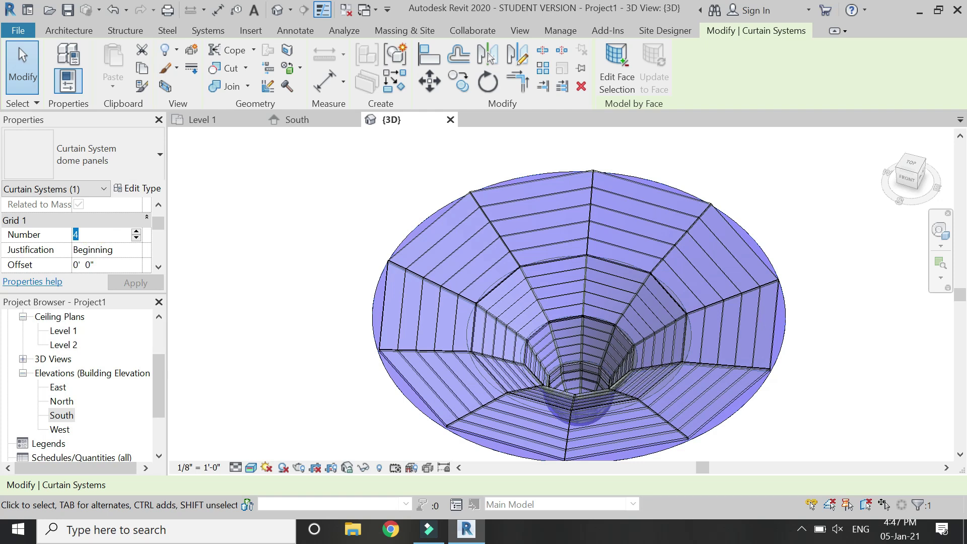
type("1")
left_click(136, 283)
left_click(154, 283)
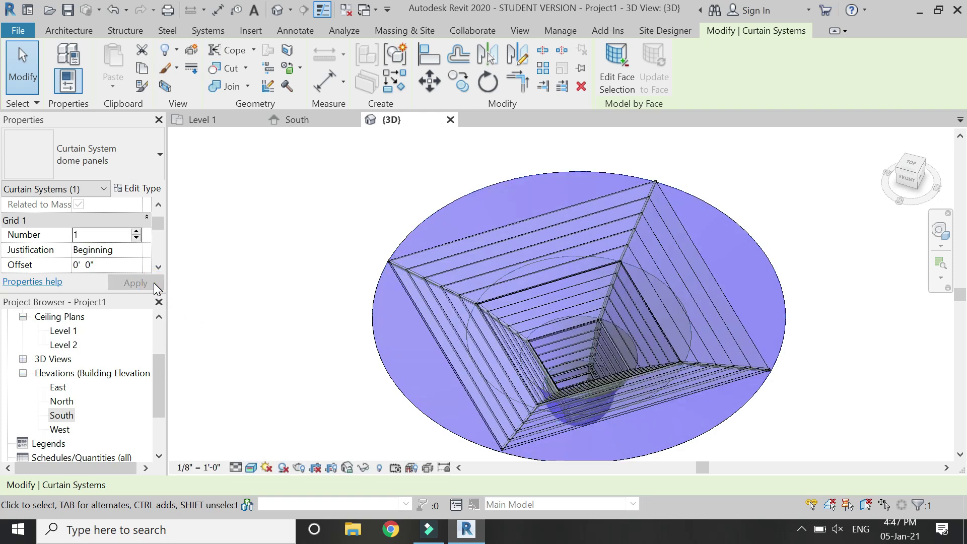
left_click(108, 235)
type("6")
left_click(145, 284)
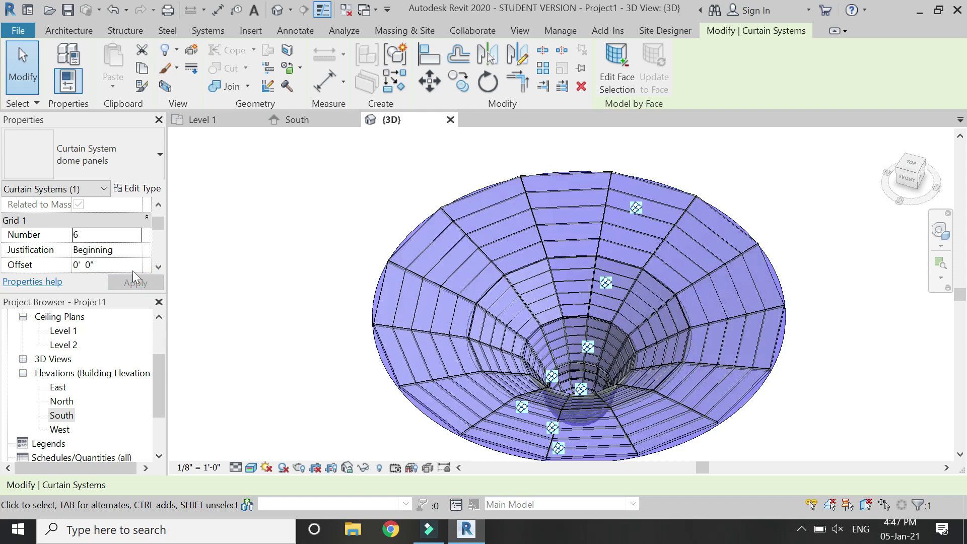
left_click(108, 234)
type("4")
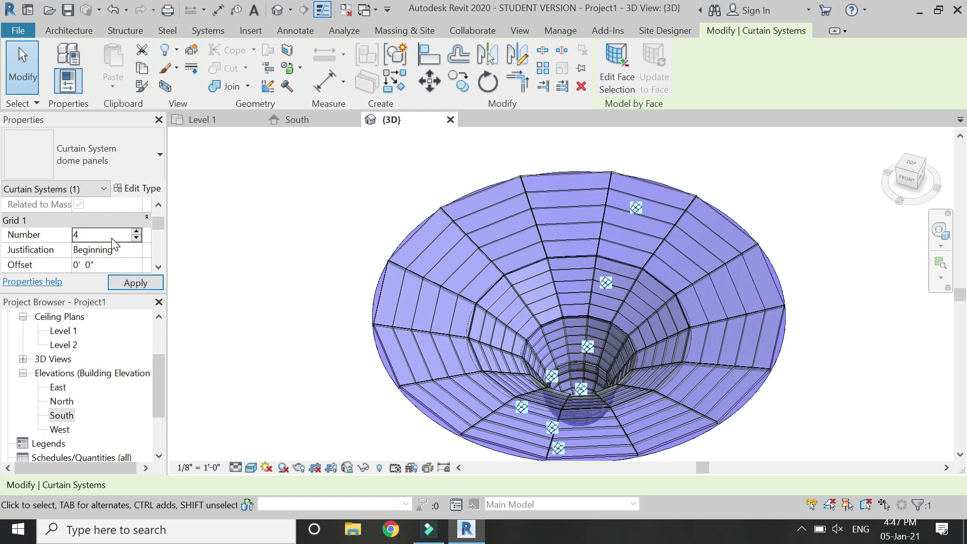
left_click(132, 283)
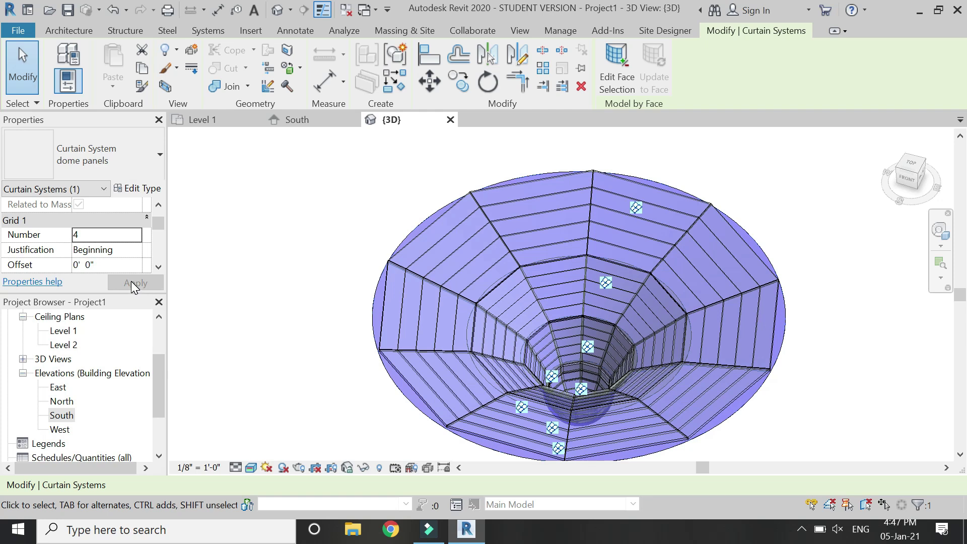
- Set the Grid 2 Number to 2 and zoom in to inspect the panel grid
scroll(116, 266, "down", 1)
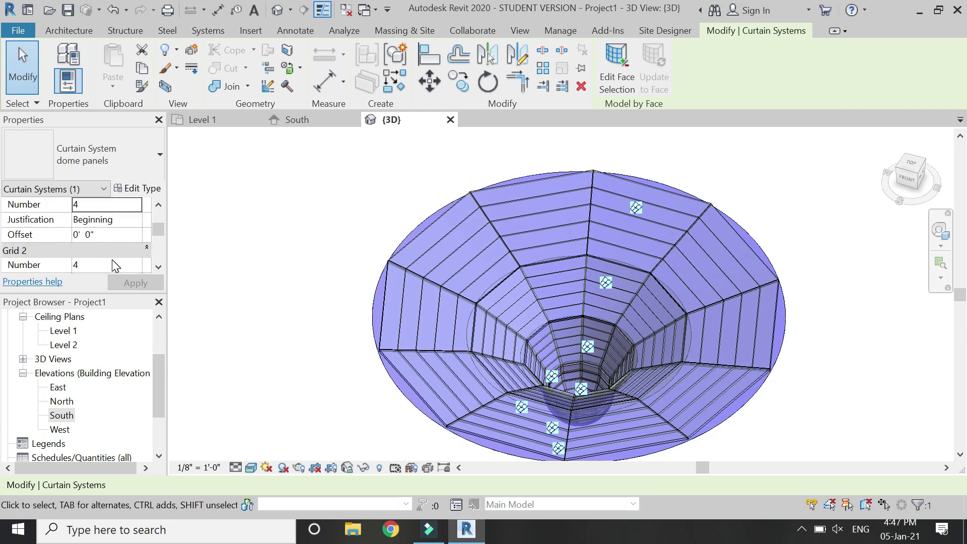
scroll(116, 266, "down", 1)
left_click(112, 209)
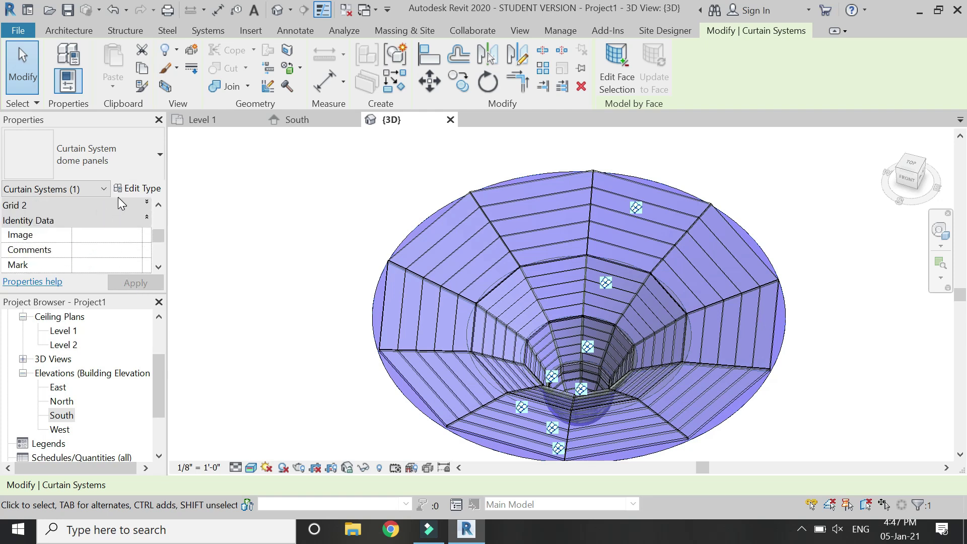
left_click(118, 204)
left_click(116, 220)
double_click(117, 220)
type("2")
left_click(135, 283)
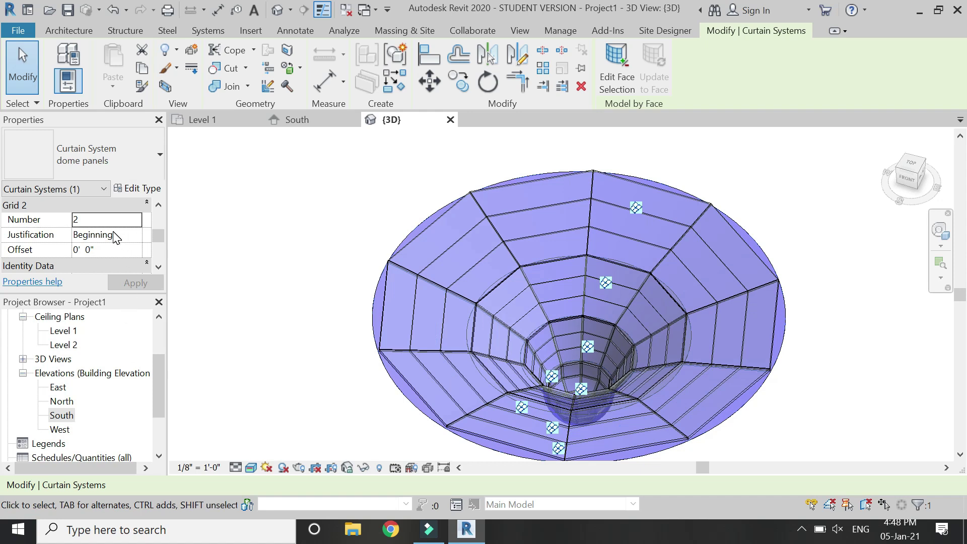
scroll(115, 237, "down", 5)
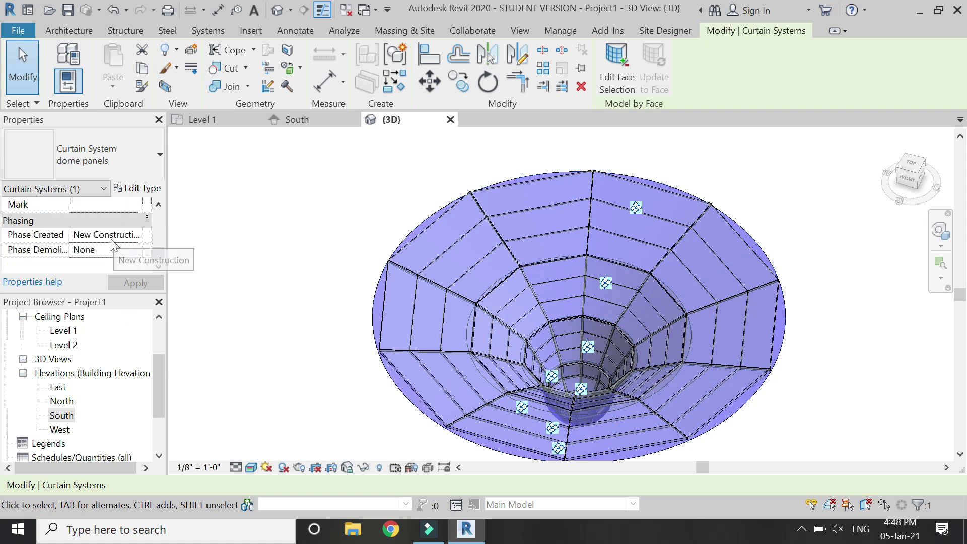
scroll(393, 277, "up", 10)
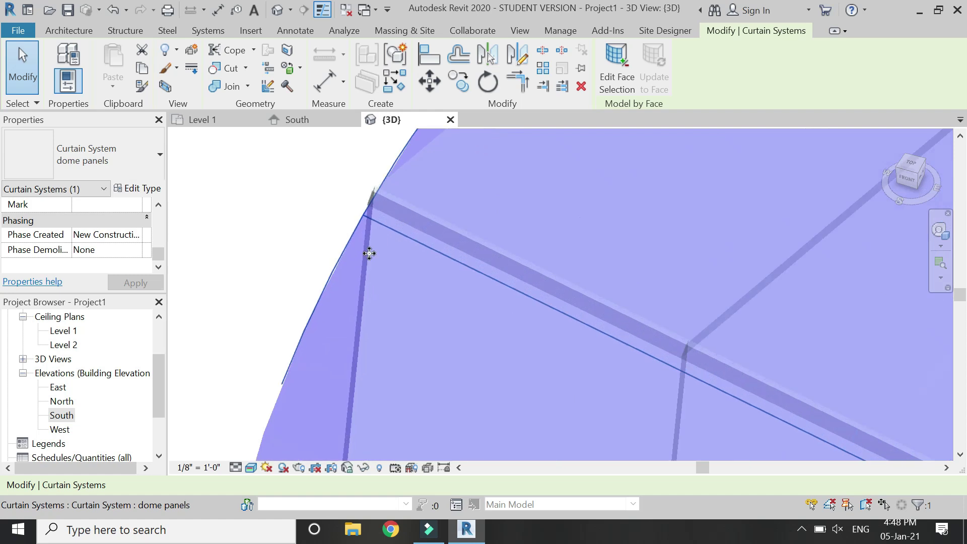
scroll(333, 221, "down", 3)
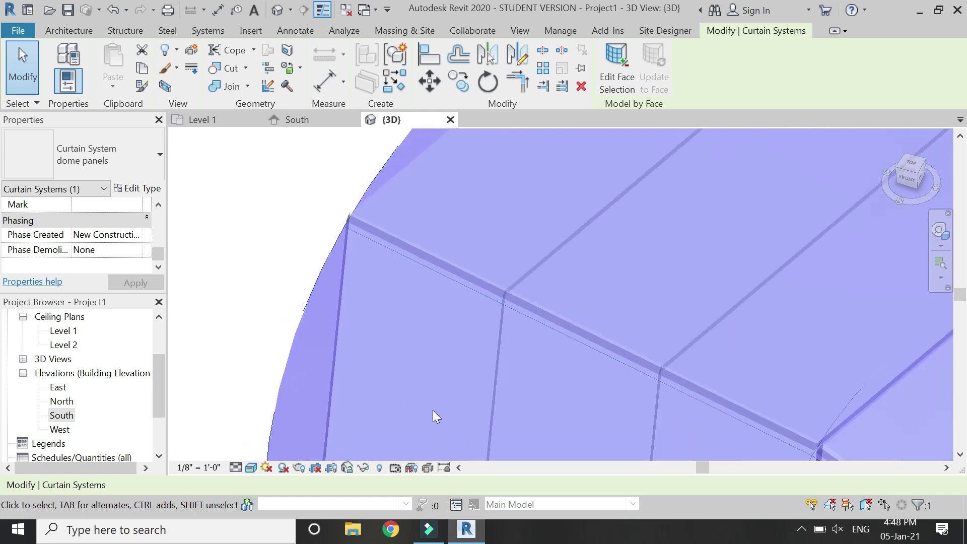
- Set Show Mass to by View Settings and uncheck the Mass category in Visibility/Graphics
scroll(417, 392, "down", 10)
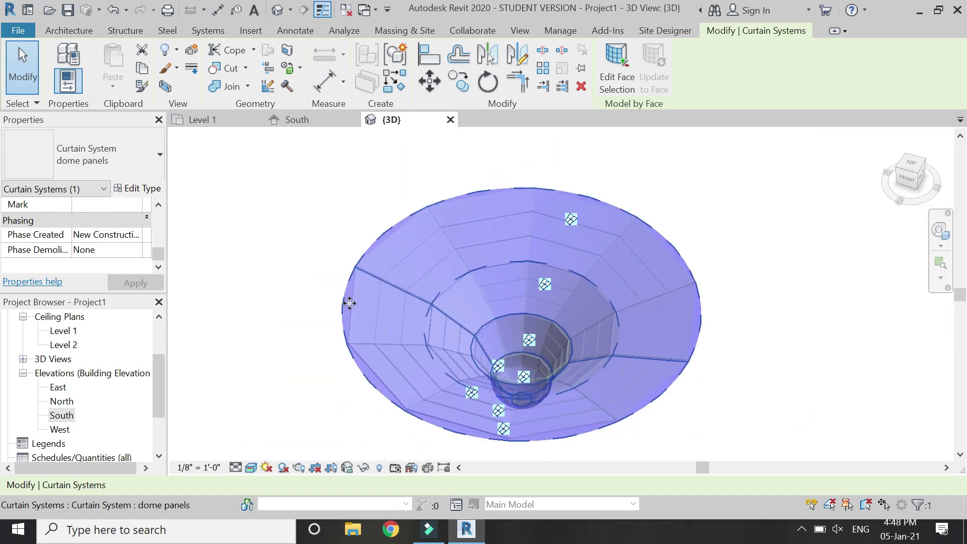
left_click(320, 172)
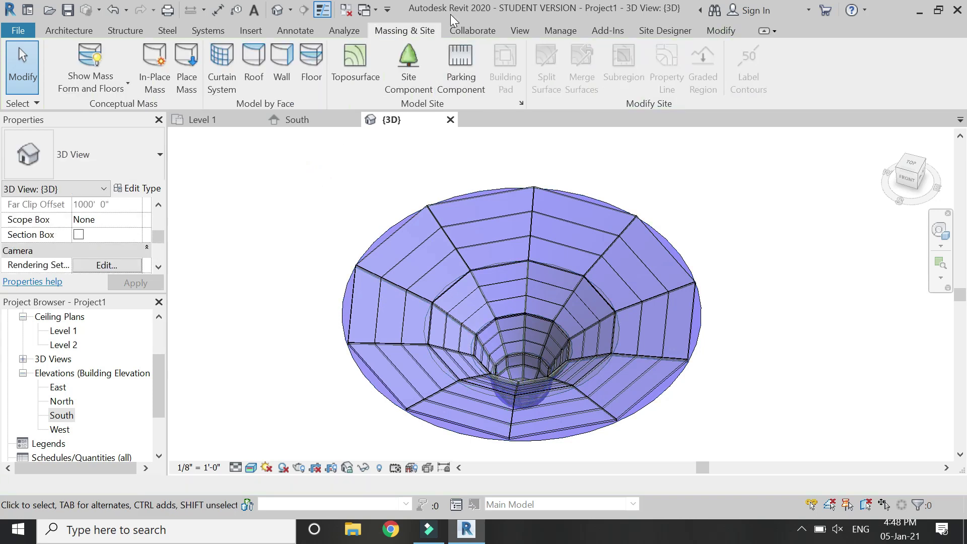
left_click(92, 59)
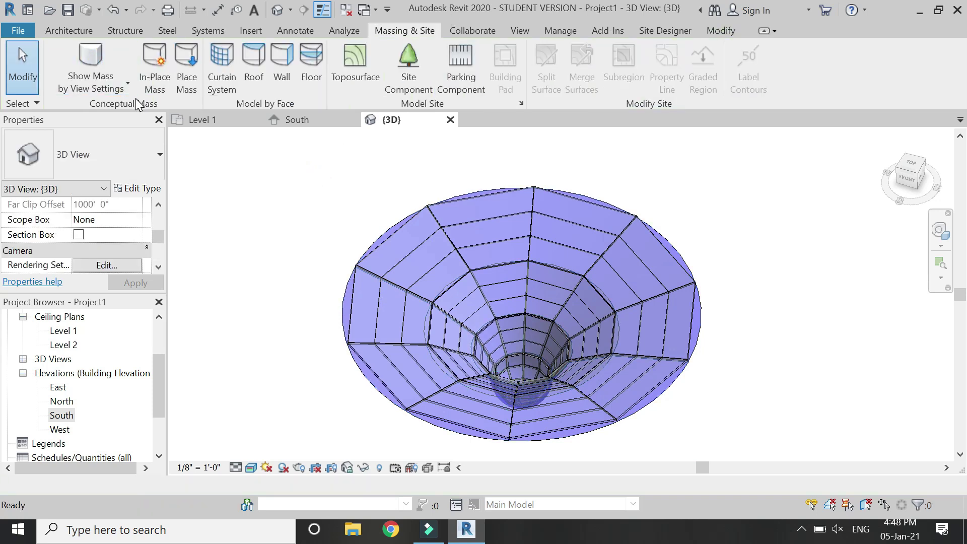
key("v")
key("g")
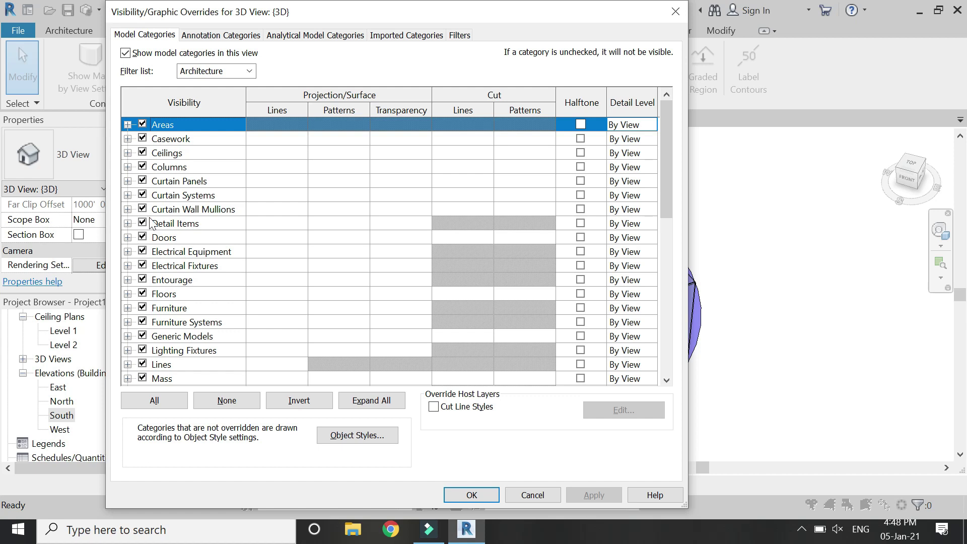
scroll(156, 272, "down", 2)
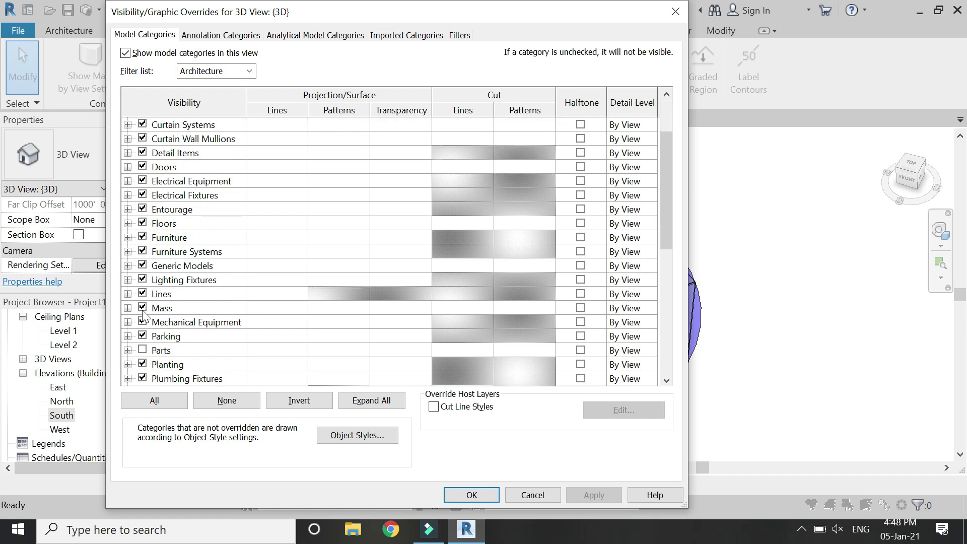
left_click(143, 308)
left_click(456, 493)
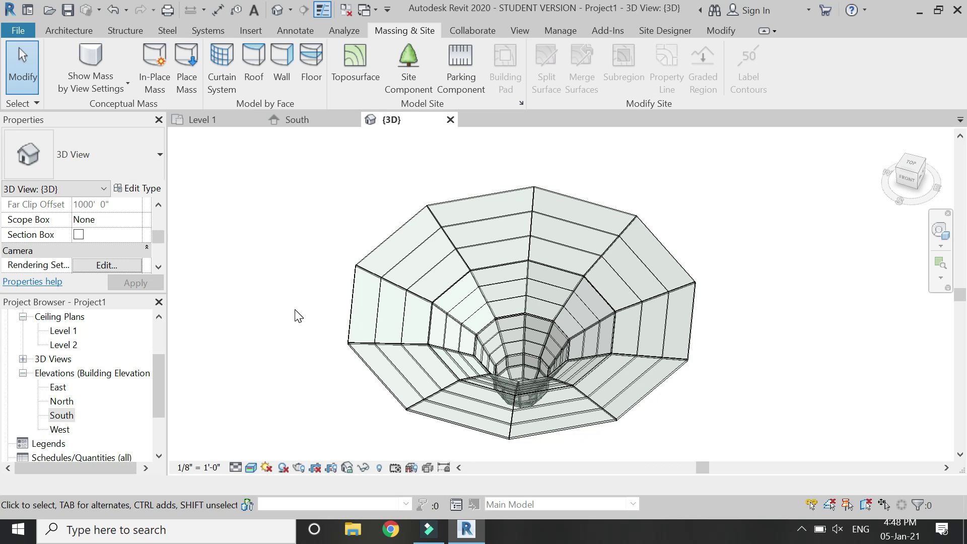
- Give the dome panels' Grid 1 interior lines Rectangular Mullion : 1" Square mullions and apply
scroll(367, 273, "up", 5)
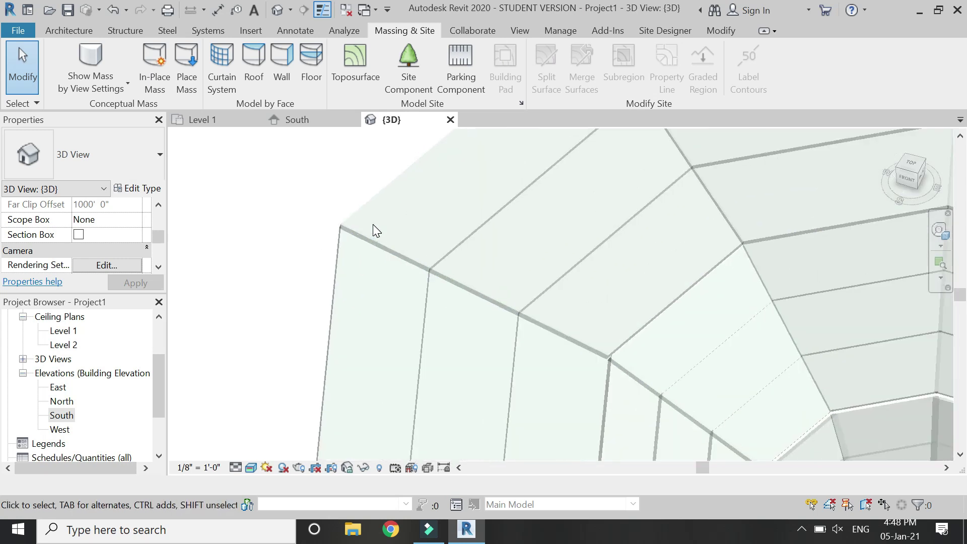
scroll(373, 228, "down", 5)
left_click(371, 217)
scroll(374, 197, "up", 1)
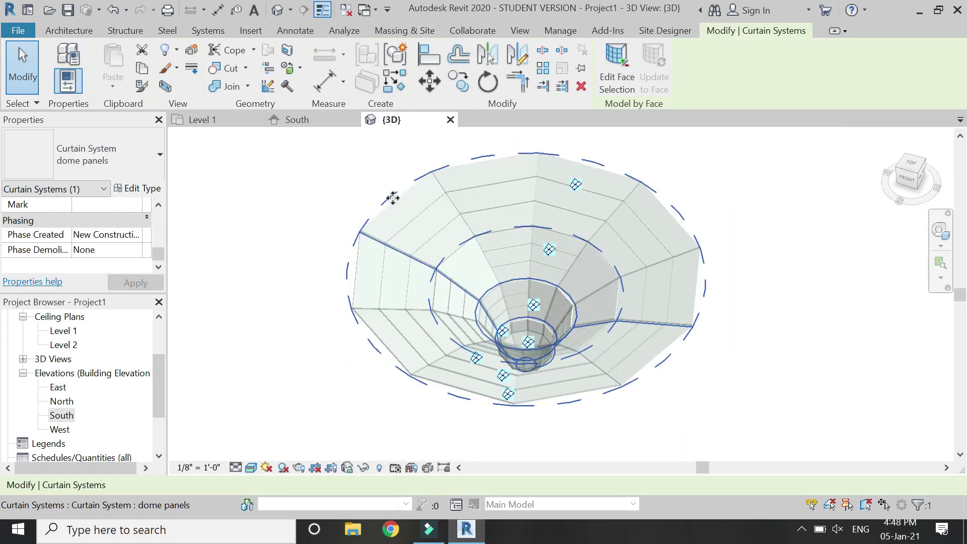
scroll(373, 197, "down", 1)
left_click(141, 189)
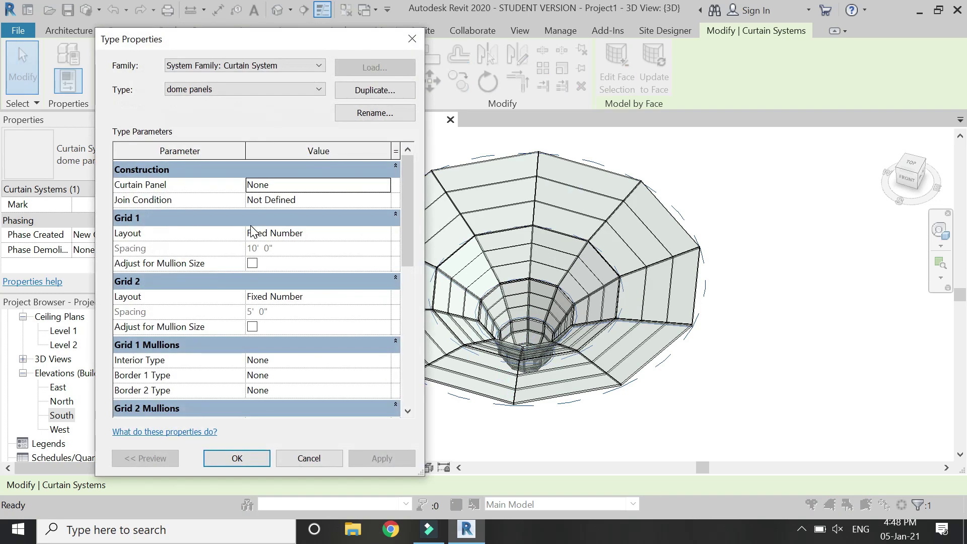
scroll(388, 403, "down", 1)
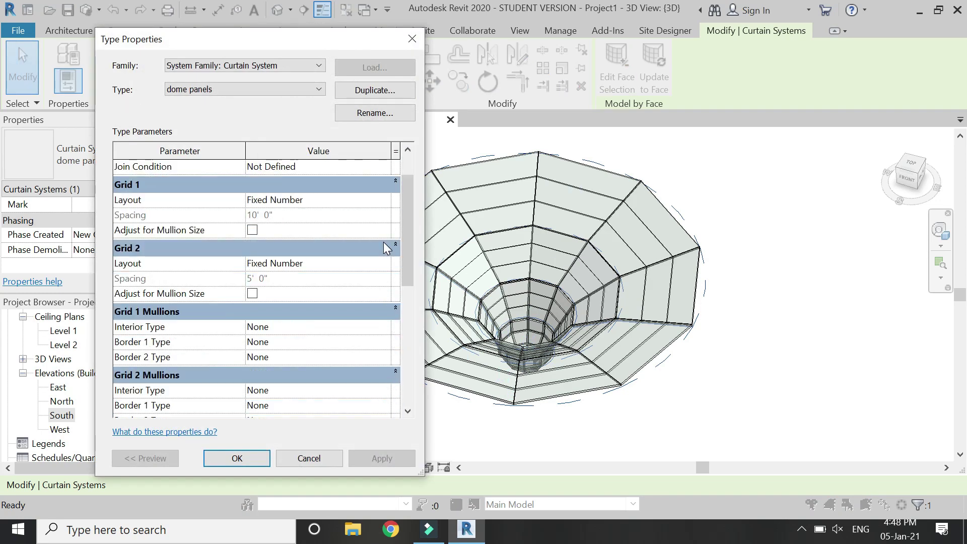
left_click(385, 328)
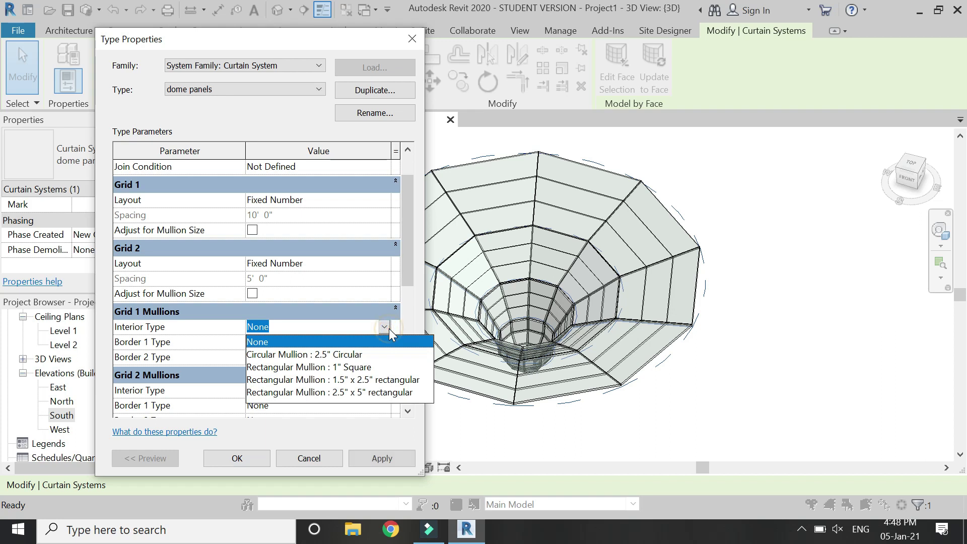
left_click(359, 368)
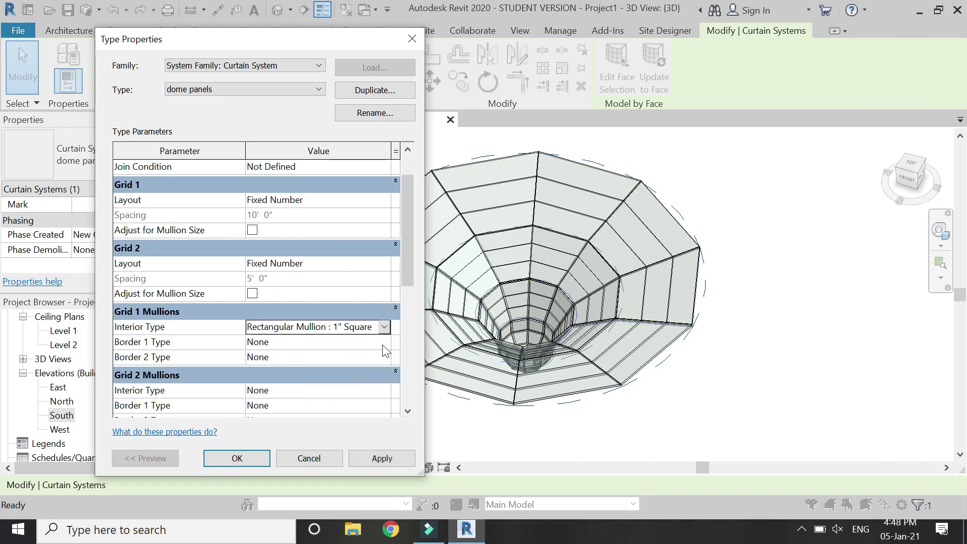
left_click(381, 456)
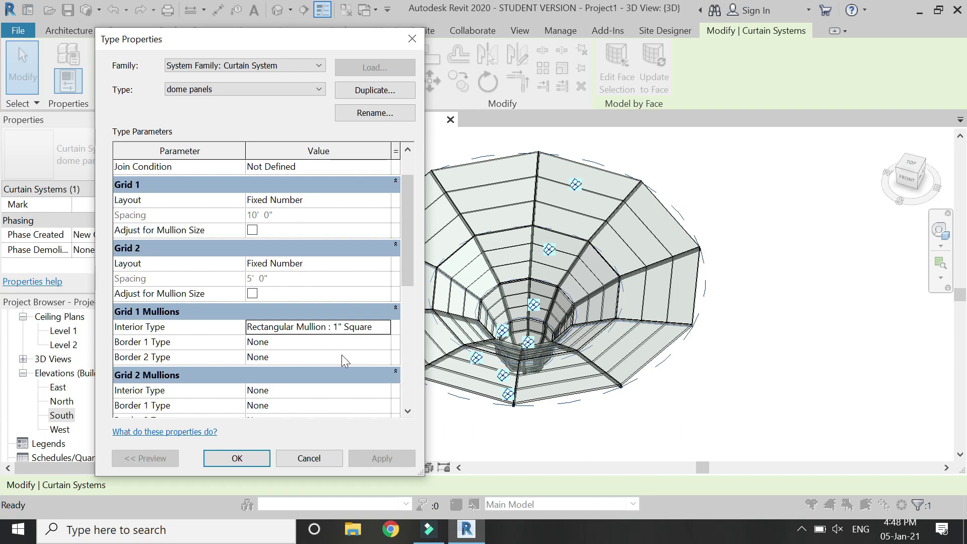
- Set Grid 1 Border 1 and Border 2 mullions to 1" Square and apply, leaving Grid 2 unchanged
left_click(388, 342)
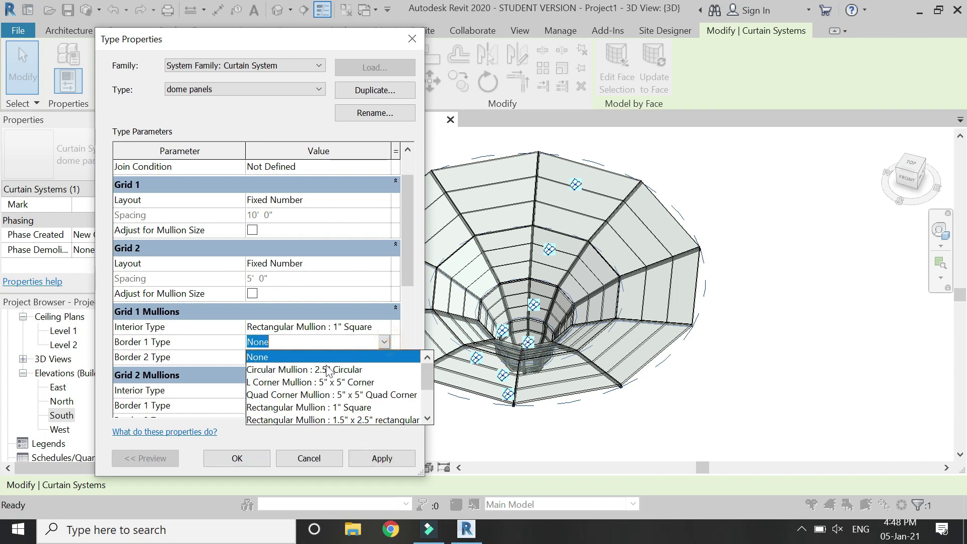
left_click(331, 408)
left_click(385, 356)
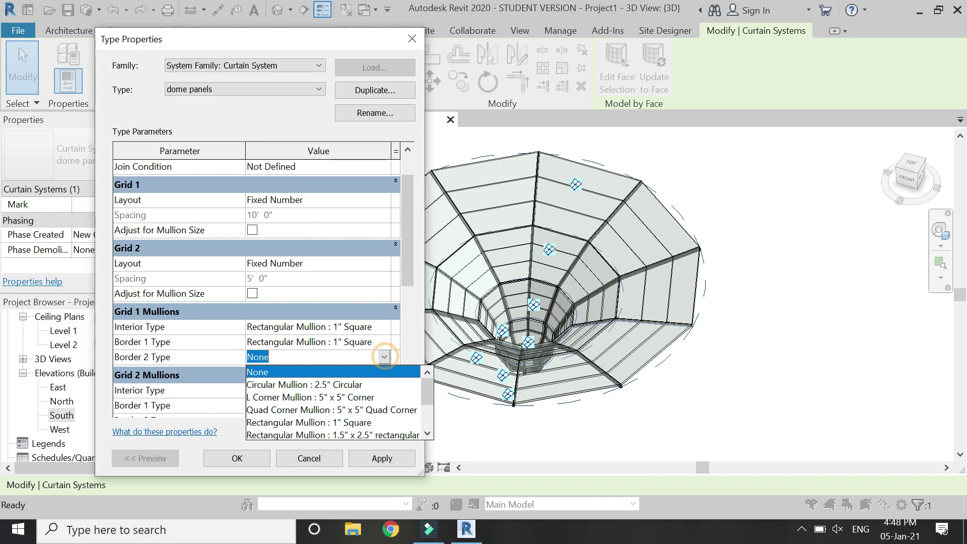
left_click(362, 423)
left_click(382, 457)
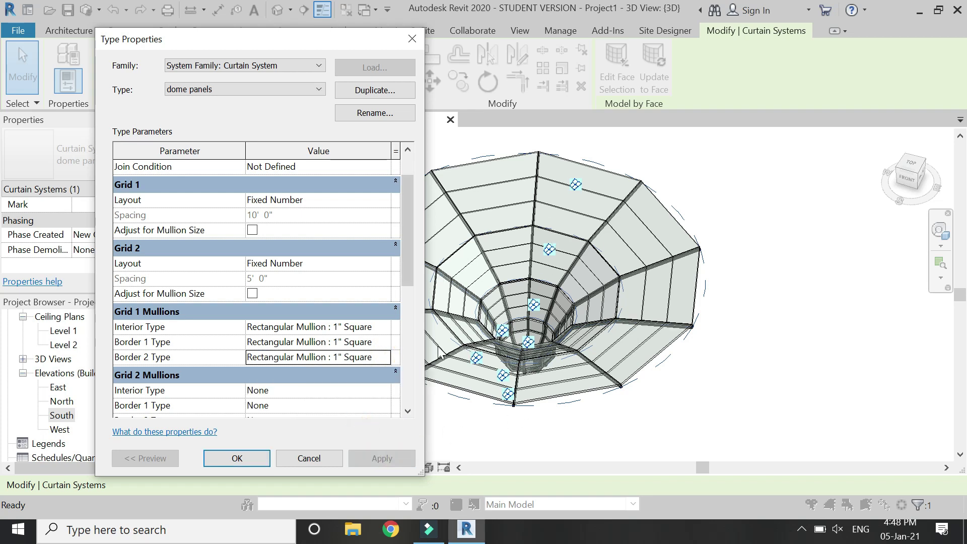
scroll(323, 367, "down", 1)
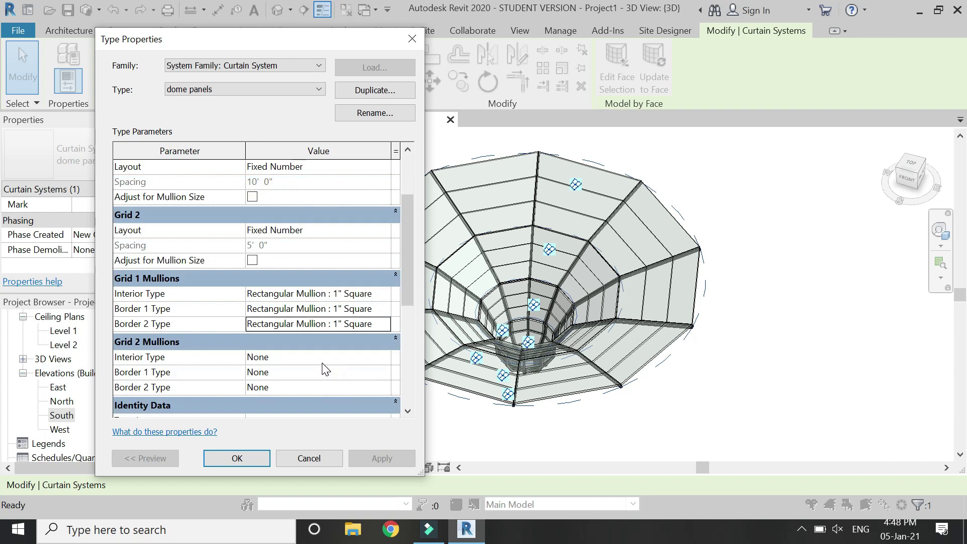
left_click(389, 359)
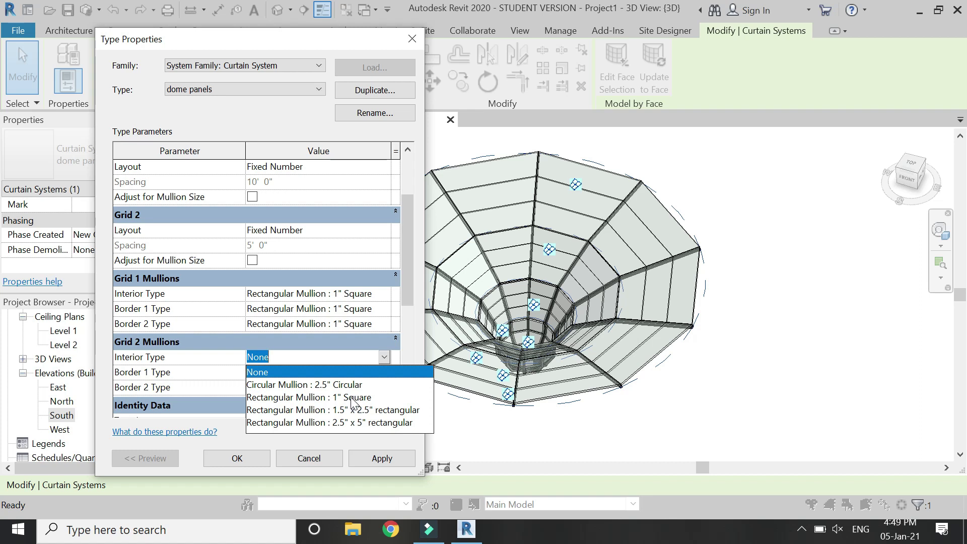
left_click(321, 461)
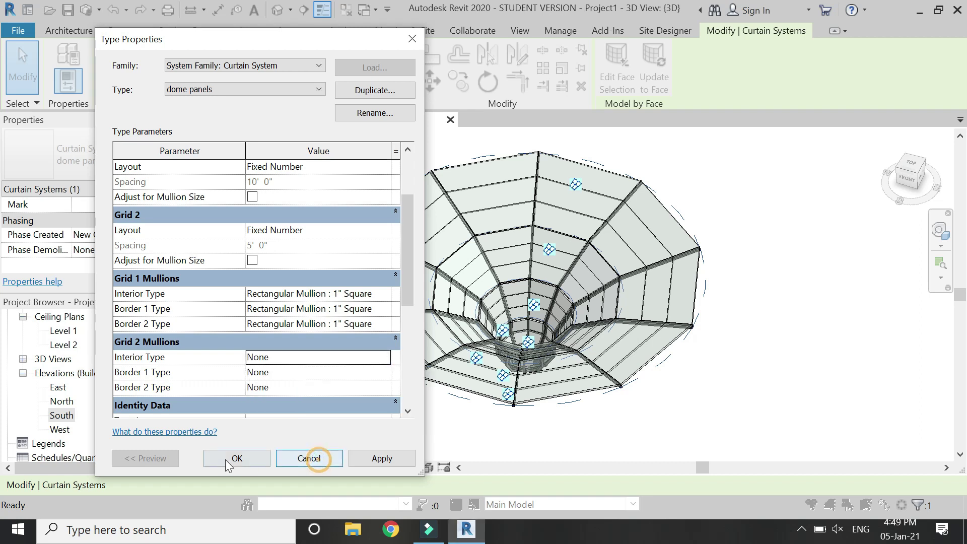
- Accept the curtain system changes and open the Rectangular Mullion 1" Square type's properties
left_click(237, 458)
left_click(240, 391)
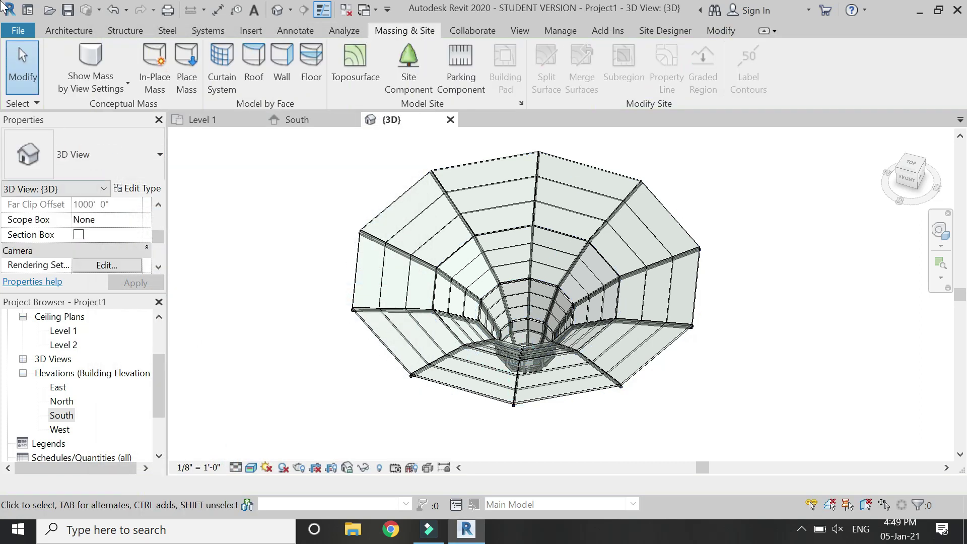
scroll(63, 403, "down", 1)
scroll(63, 409, "down", 1)
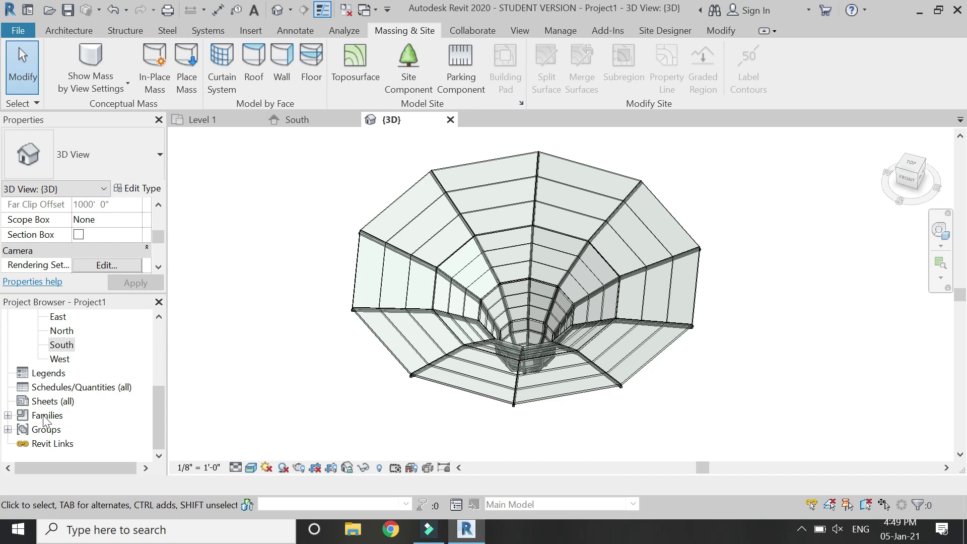
left_click(8, 416)
scroll(52, 422, "down", 1)
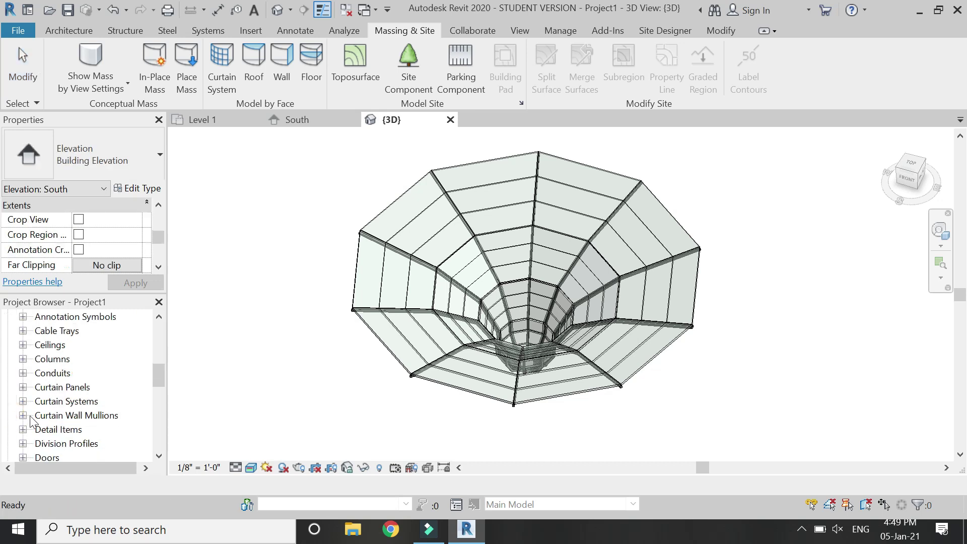
left_click(23, 415)
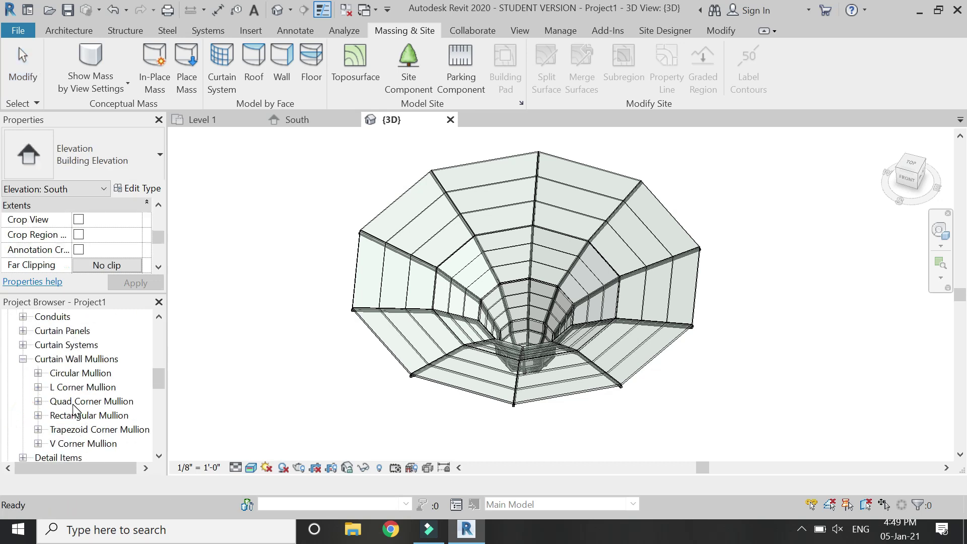
left_click(75, 418)
left_click(39, 415)
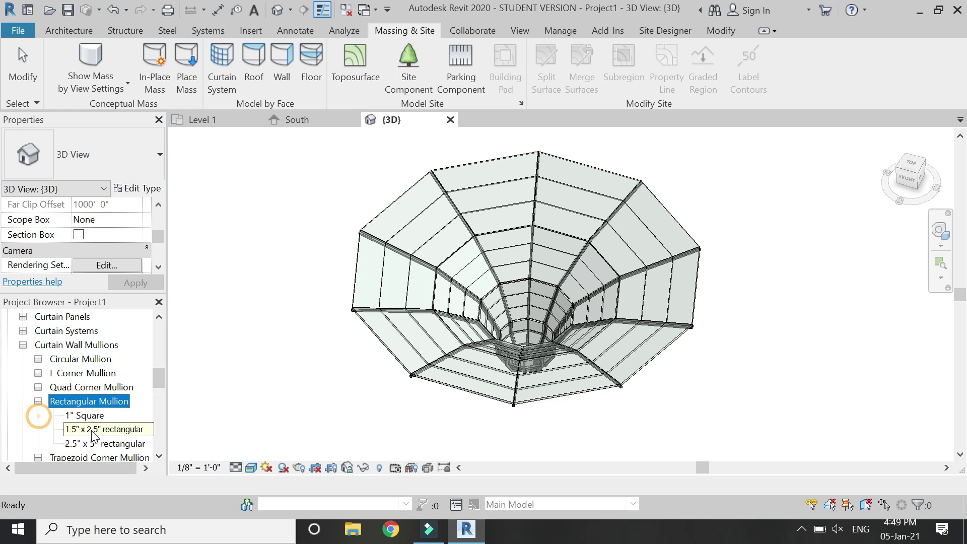
left_click(84, 415)
double_click(84, 416)
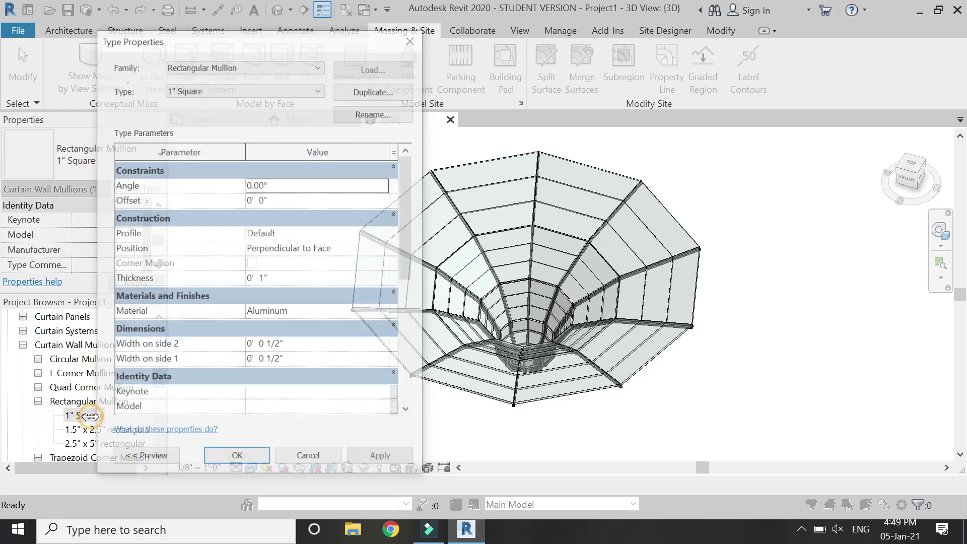
- Duplicate it as a new type named 0.25" square with 0.25" thickness
left_click(371, 91)
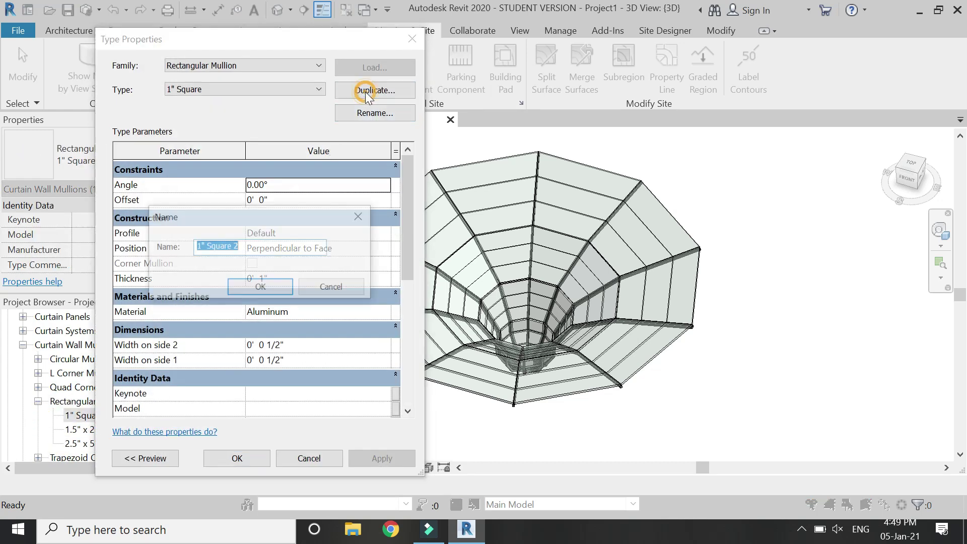
type("0.25")
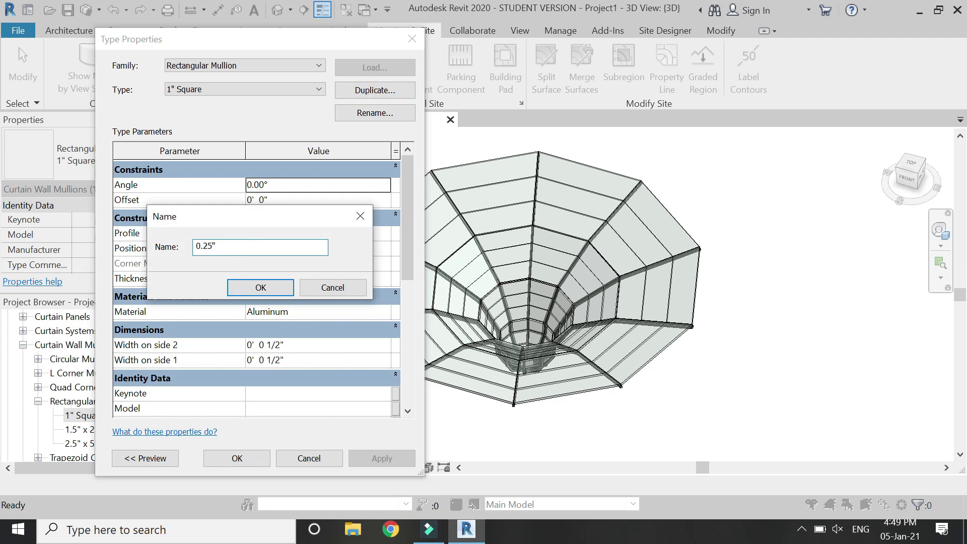
type("\" sq")
type("qua")
left_click(257, 287)
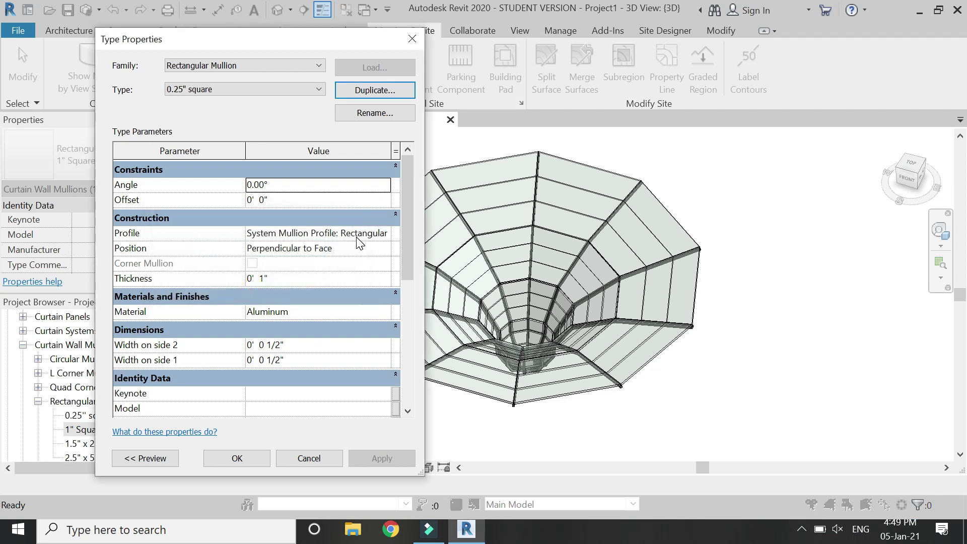
left_click(367, 277)
type("0.25\"")
key("Return")
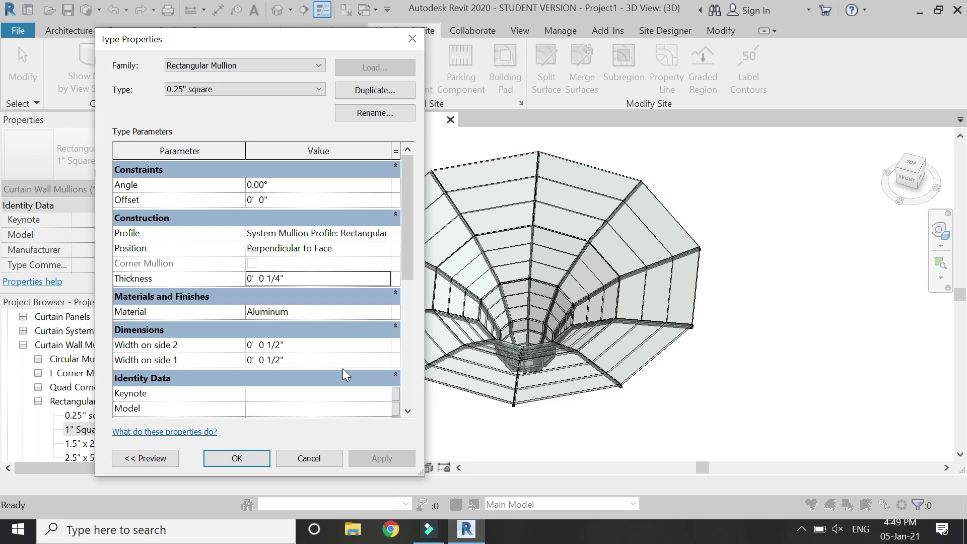
- Set Width on side 1 and side 2 to 1/8" and accept the new mullion type
left_click(338, 346)
type("1")
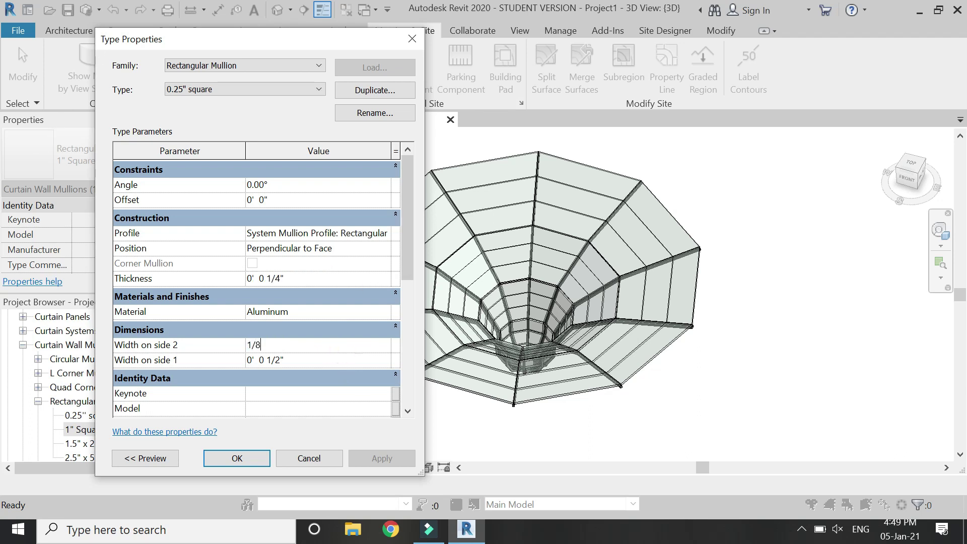
type("/8")
key("Return")
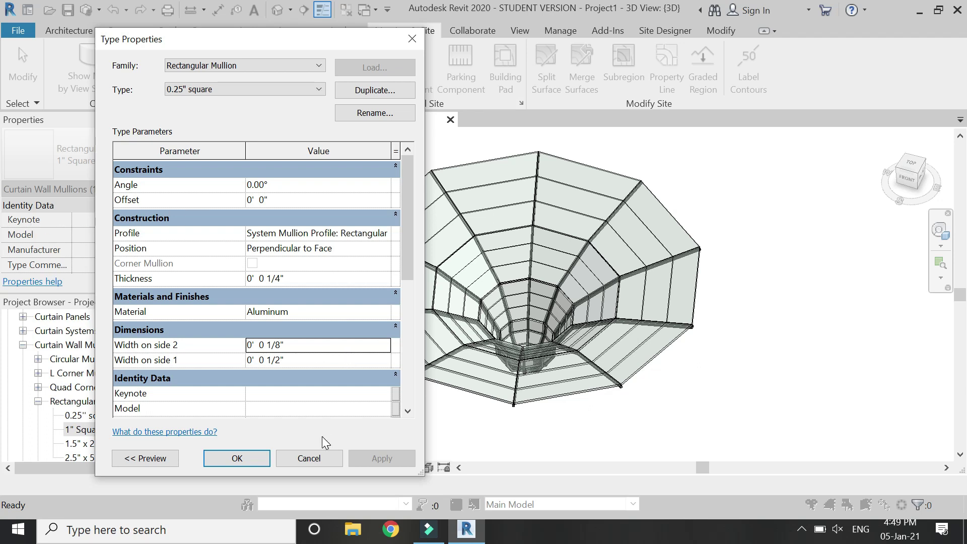
left_click(317, 360)
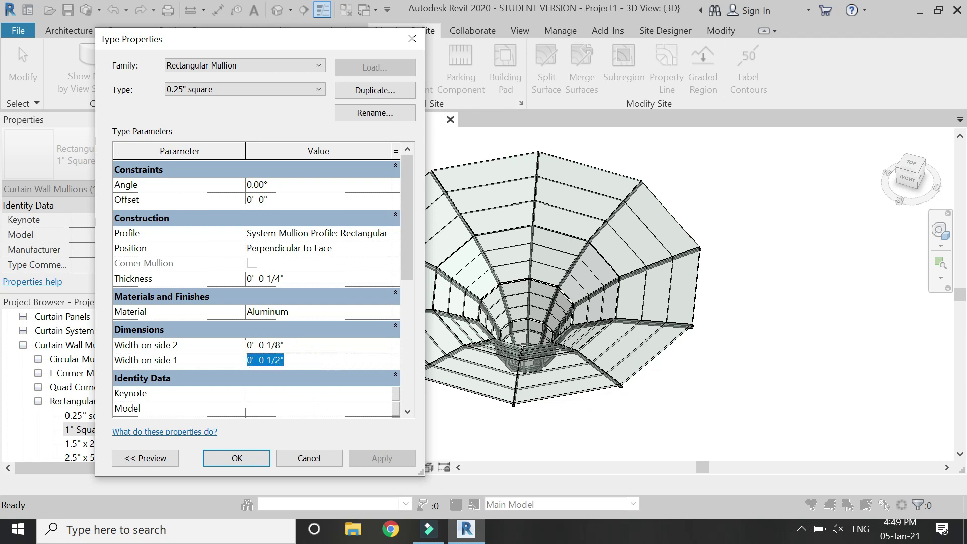
type("1/8")
key("Return")
scroll(313, 361, "down", 2)
scroll(314, 361, "up", 2)
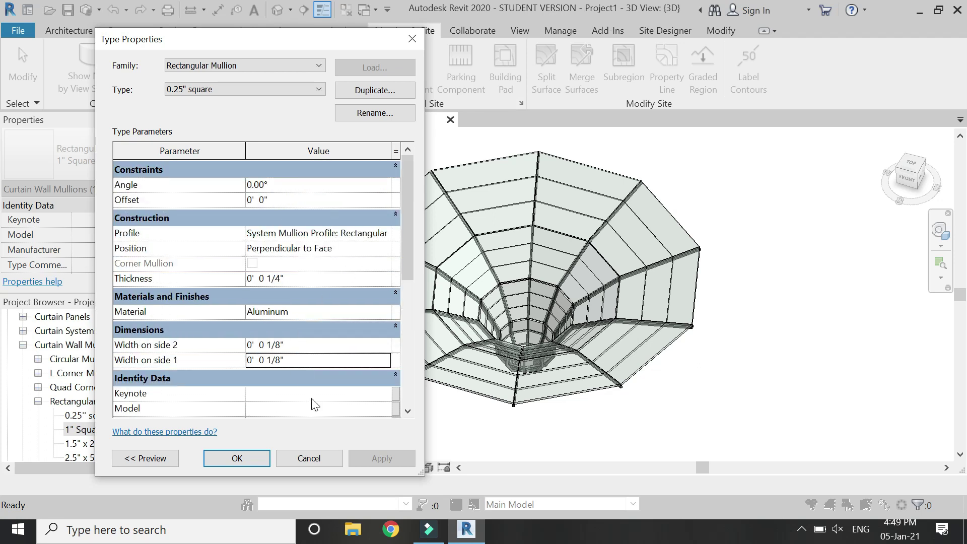
left_click(237, 458)
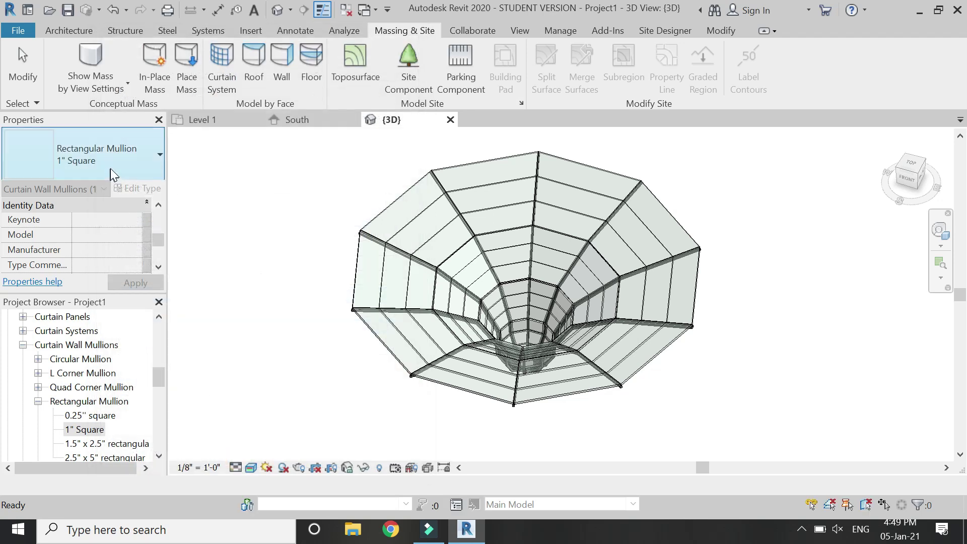
- Assign Rectangular Mullion : 0.25" square to the dome panels' Grid 2 interior, Border 1 and Border 2
left_click(256, 226)
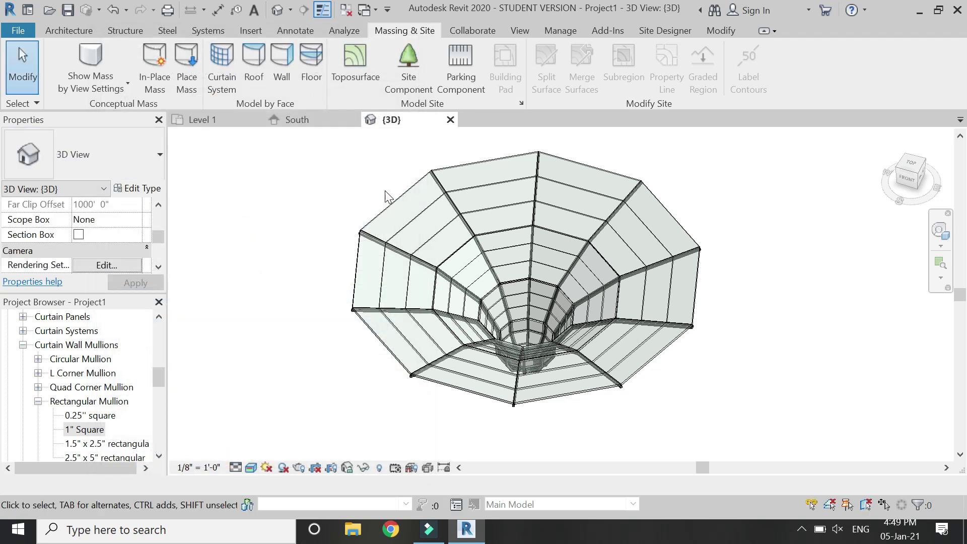
left_click(395, 201)
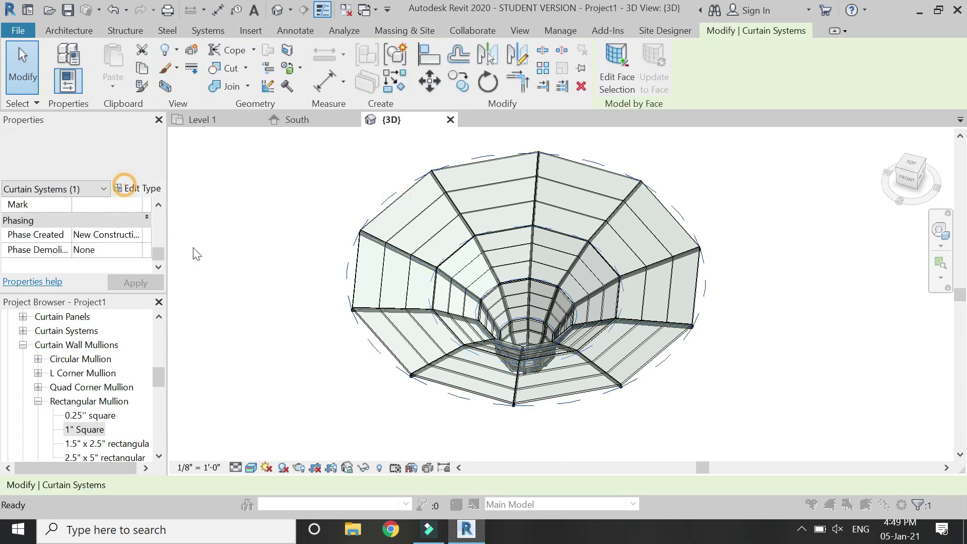
scroll(322, 385, "down", 3)
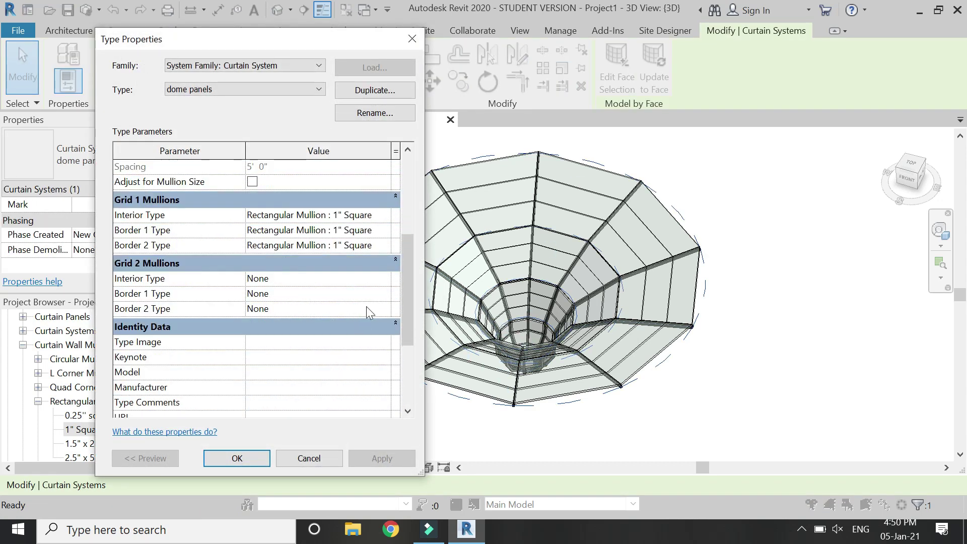
left_click(384, 279)
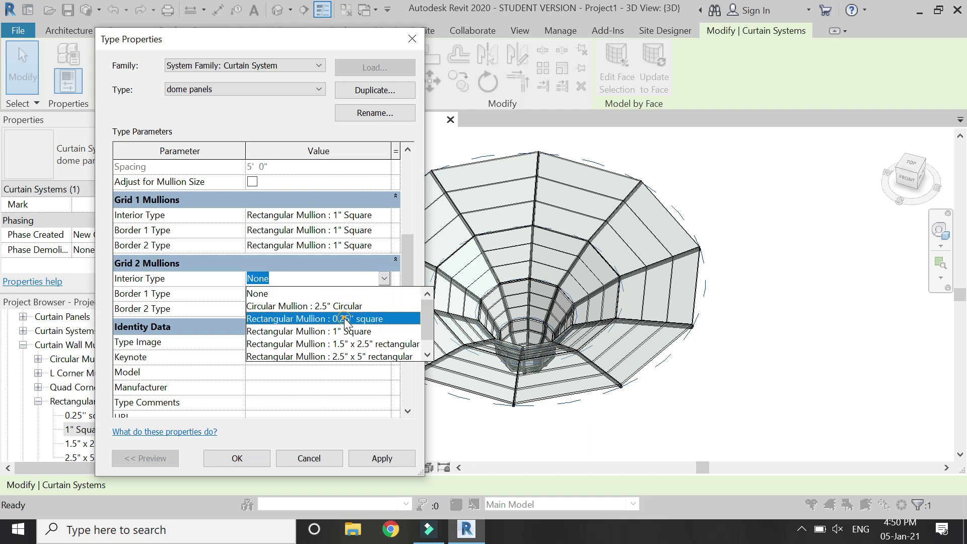
left_click(345, 319)
left_click(385, 294)
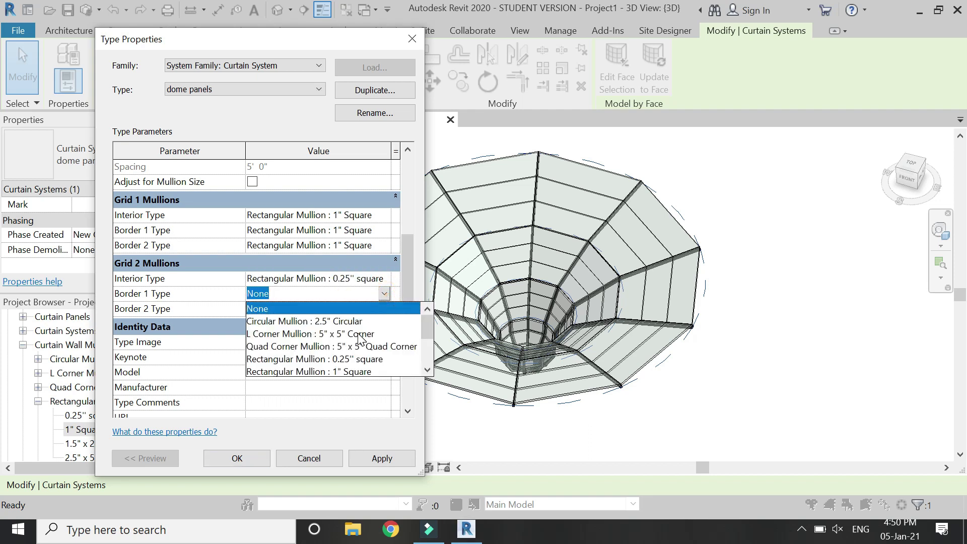
left_click(355, 359)
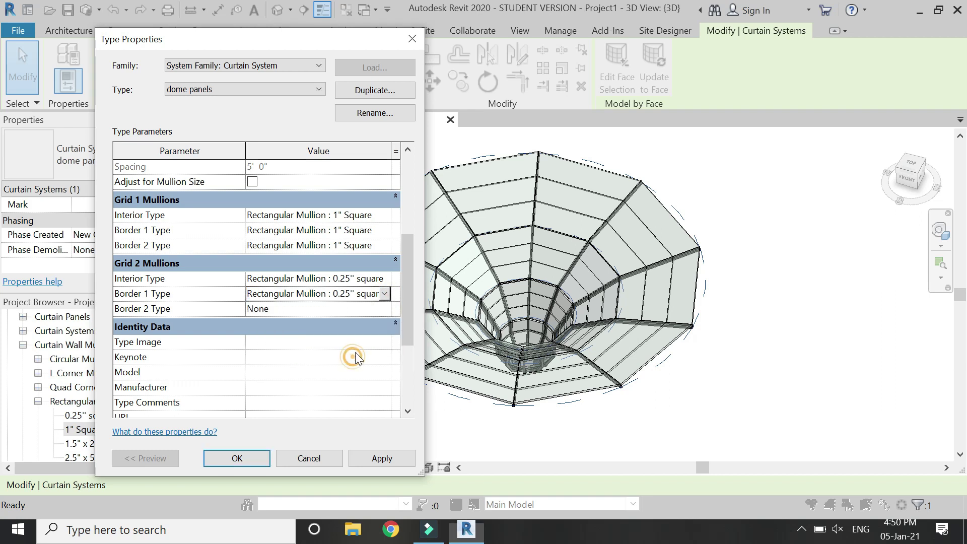
left_click(383, 307)
left_click(359, 375)
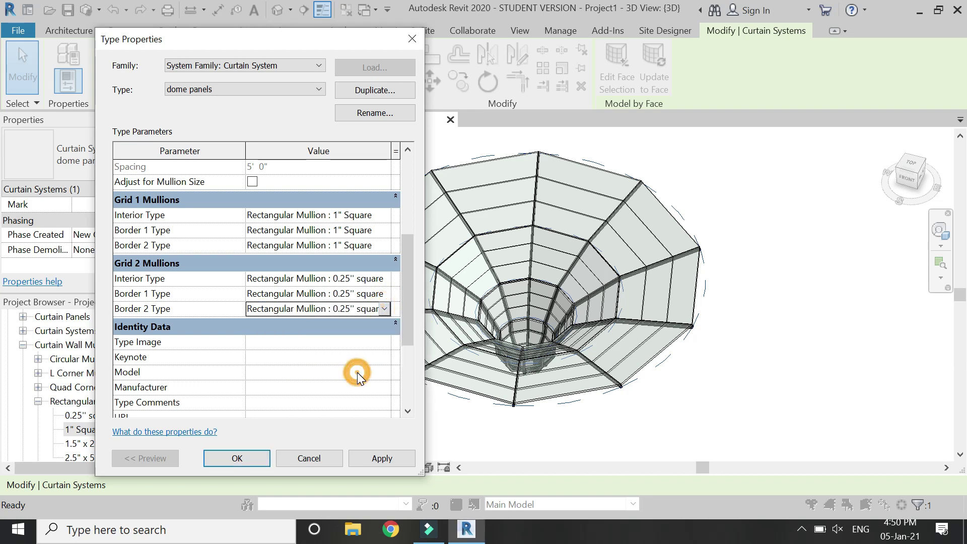
- Apply and confirm the 0.25" square Grid 2 mullion changes on the dome
left_click(361, 466)
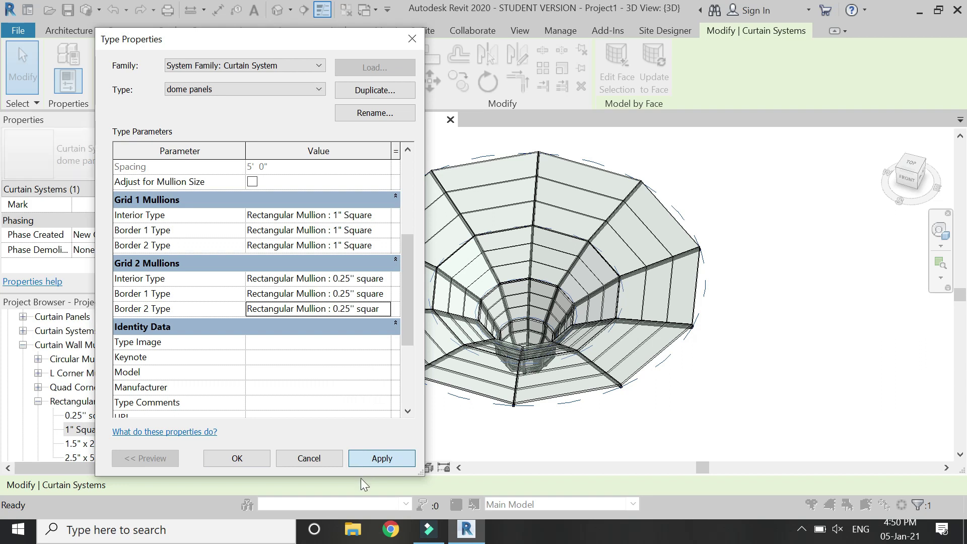
left_click(237, 458)
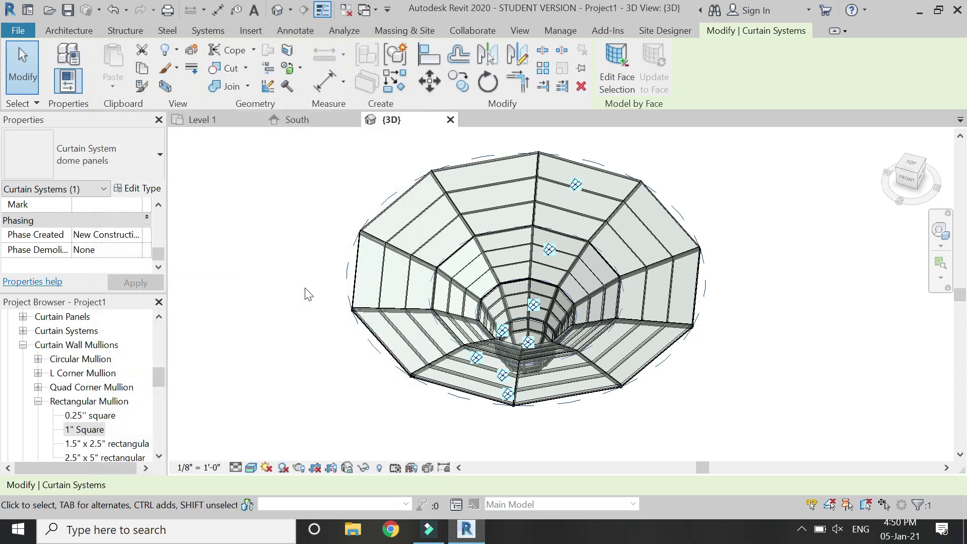
scroll(354, 236, "up", 2)
scroll(354, 236, "up", 8)
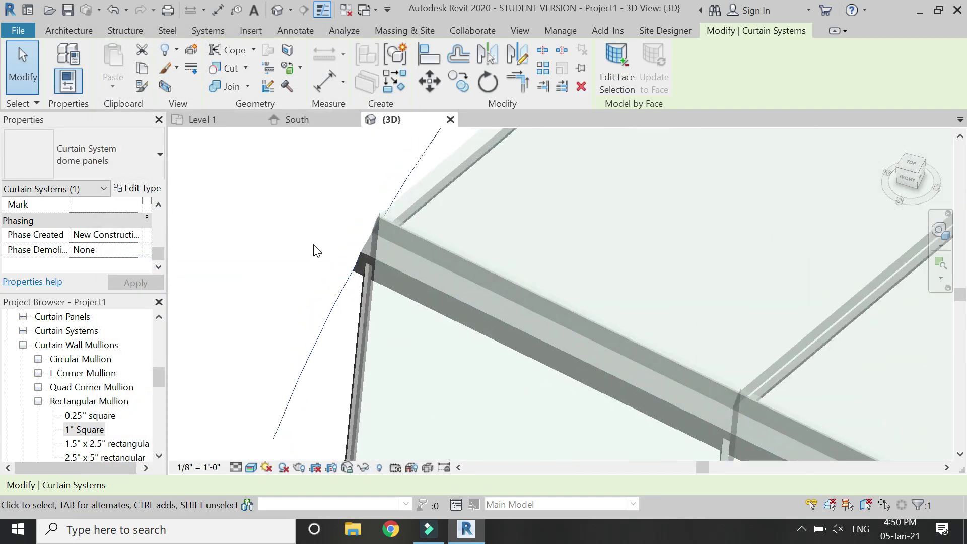
scroll(359, 288, "down", 2)
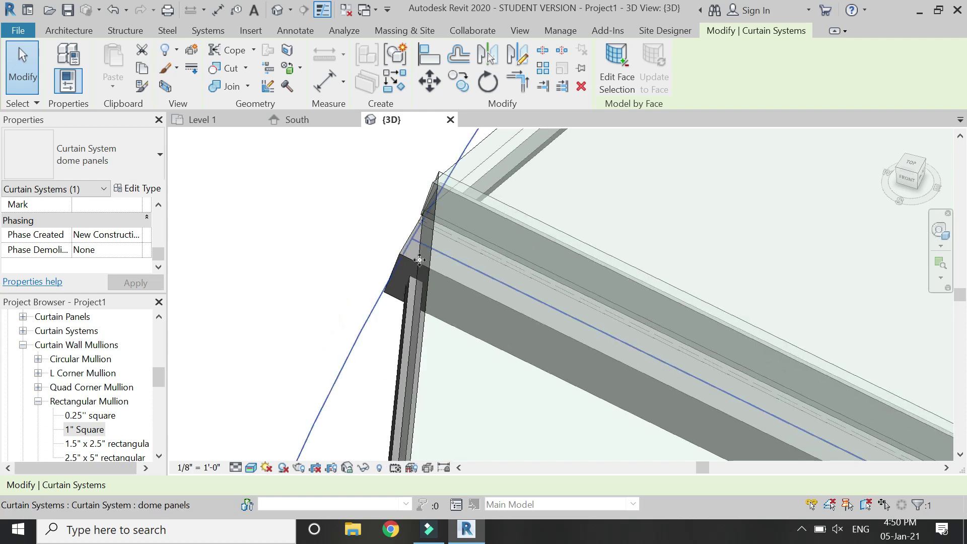
- Zoom in and orbit with the SteeringWheel to inspect where the mullions meet at a corner
left_click(939, 230)
left_click_drag(554, 174, 372, 252)
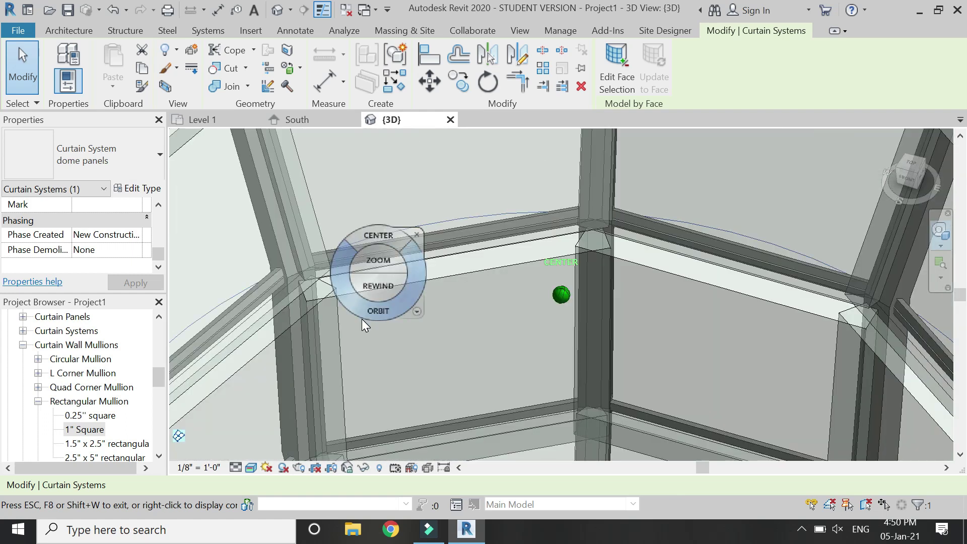
left_click_drag(518, 310, 643, 301)
scroll(431, 173, "up", 5)
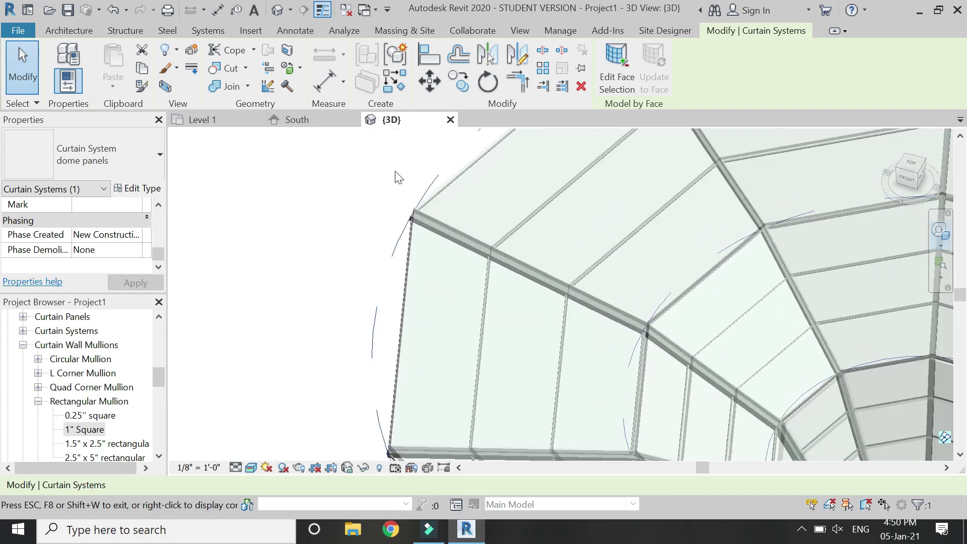
left_click_drag(428, 165, 401, 237)
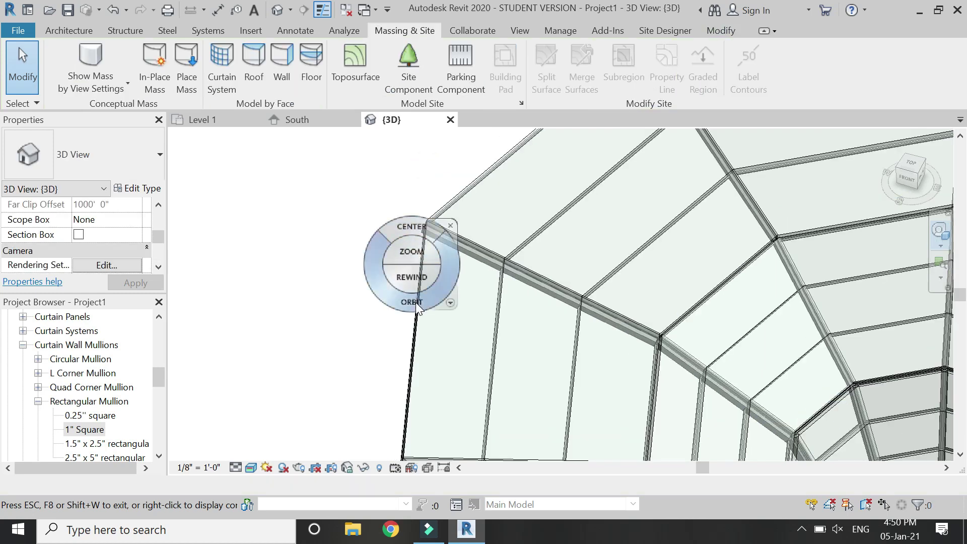
left_click_drag(416, 302, 395, 293)
key("Escape")
scroll(388, 308, "up", 3)
scroll(388, 310, "up", 2)
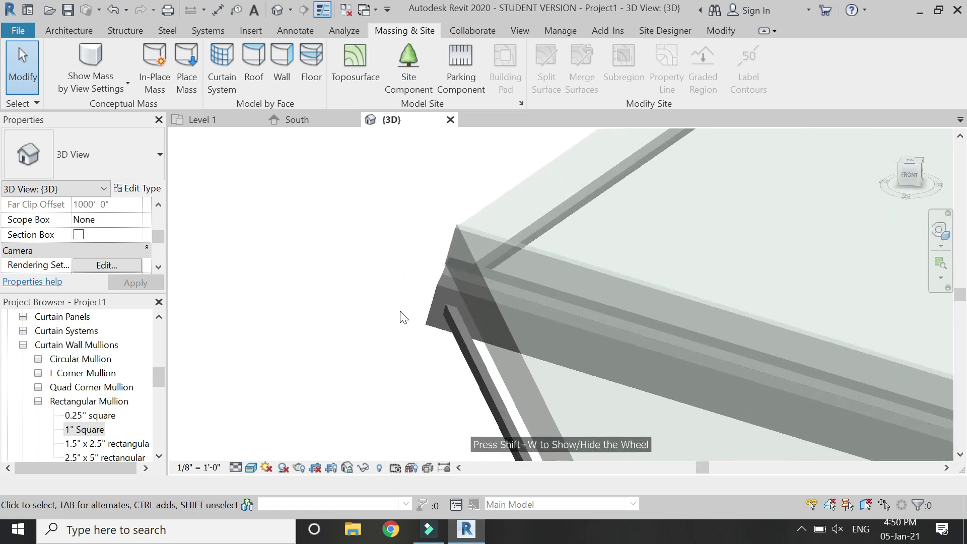
- Set the dome panels type to System Panel : Glazed with a Border and Grid 1 Continuous join
left_click(481, 293)
left_click(146, 188)
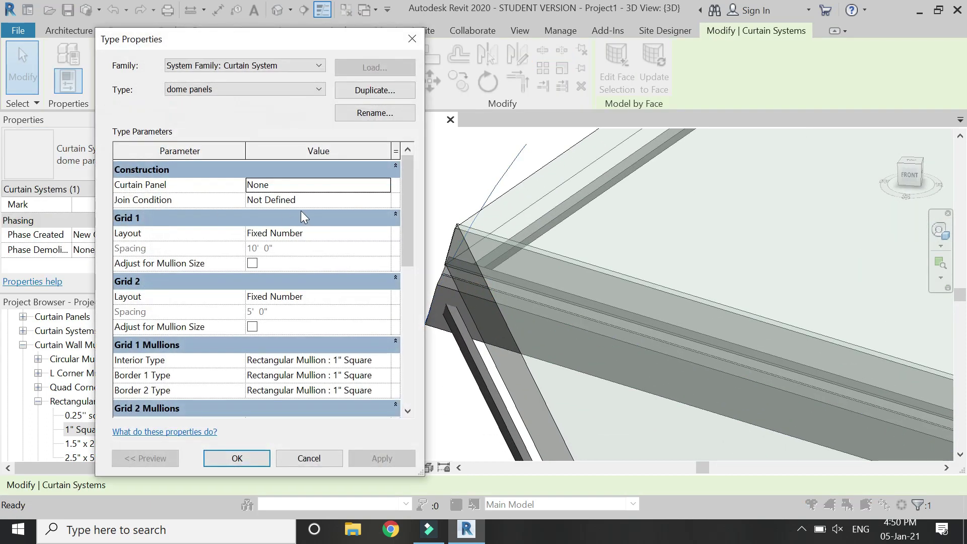
left_click(389, 185)
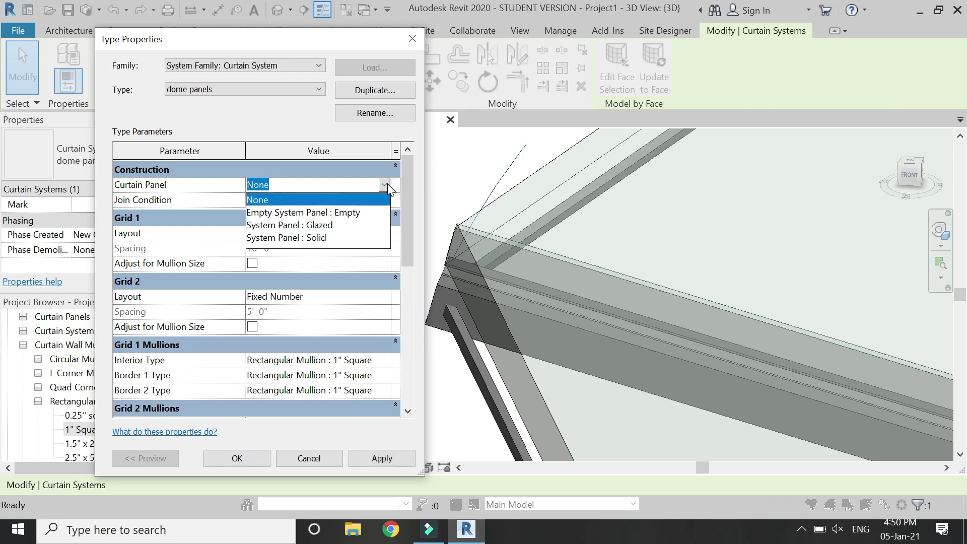
left_click(314, 225)
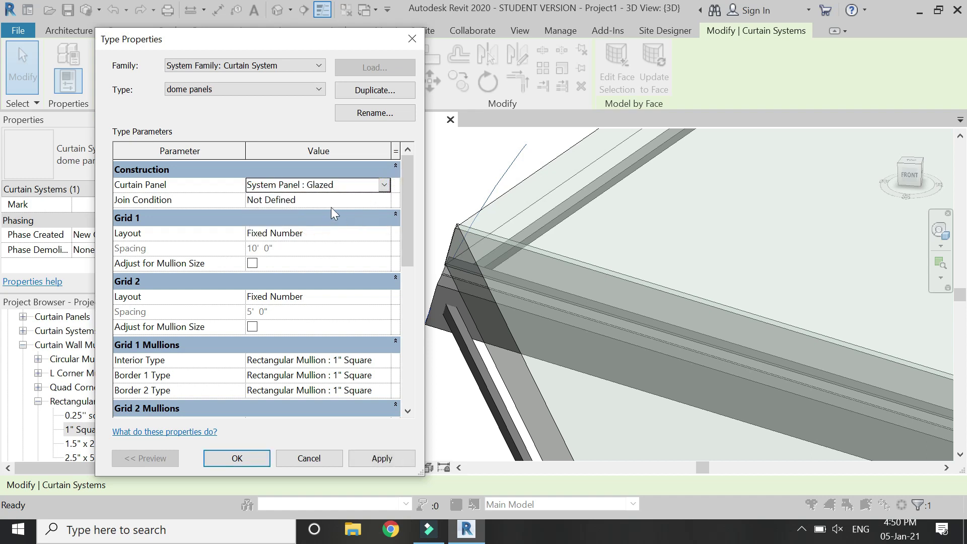
left_click(384, 200)
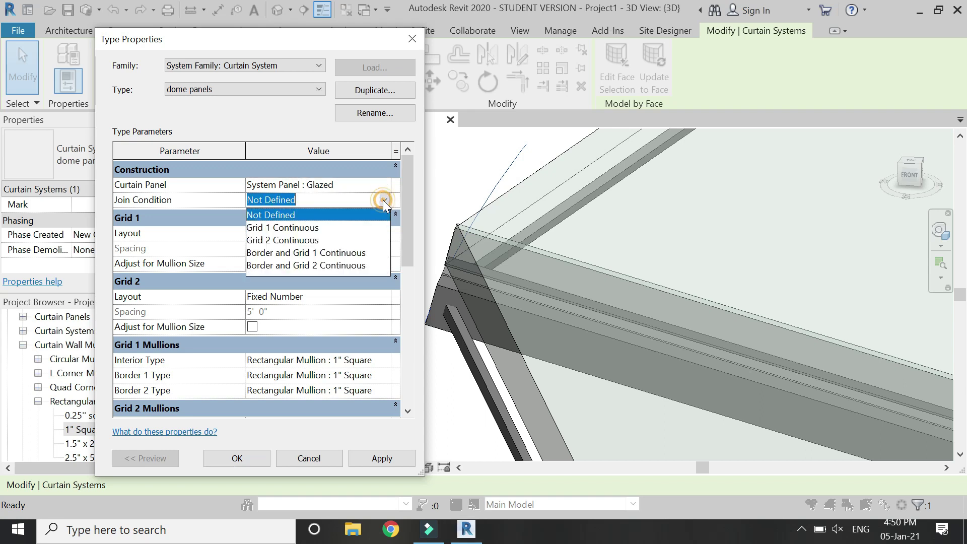
left_click(335, 254)
left_click(391, 460)
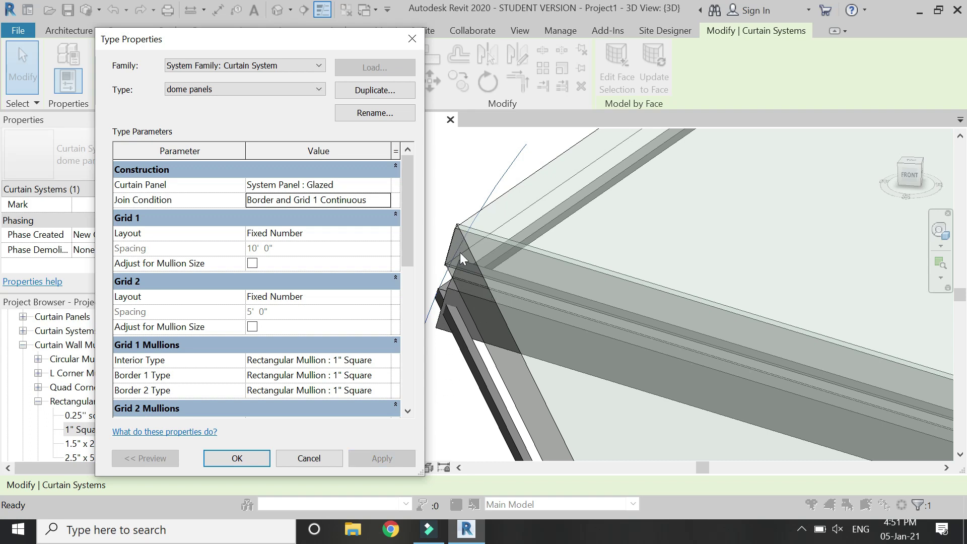
left_click(224, 460)
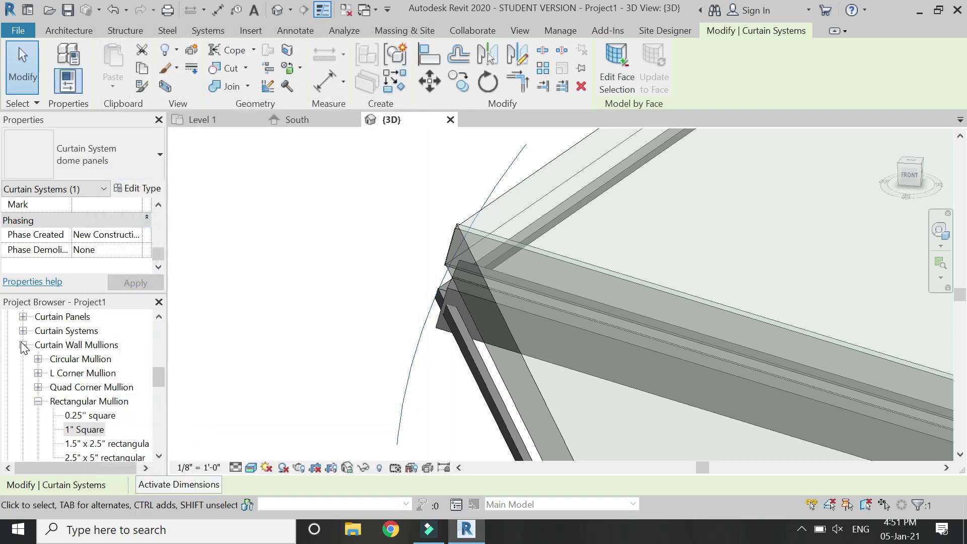
- Open the System Panel : Glazed type's properties from the Curtain Panels families
left_click(22, 346)
scroll(23, 344, "up", 2)
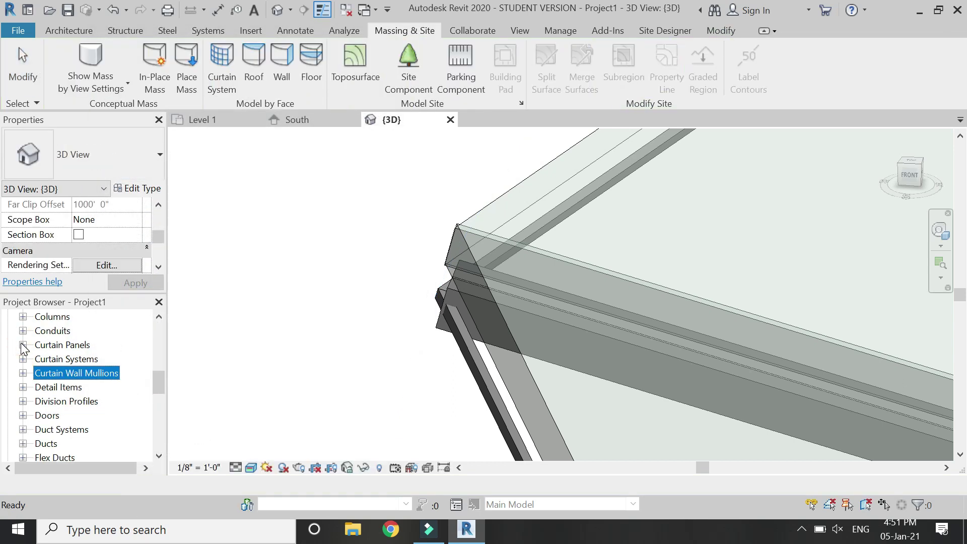
left_click(23, 346)
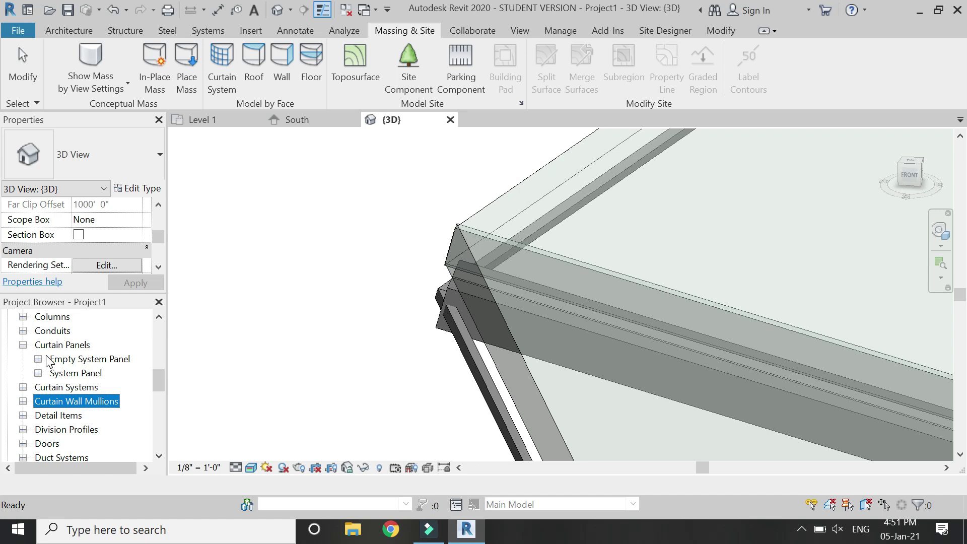
left_click(38, 373)
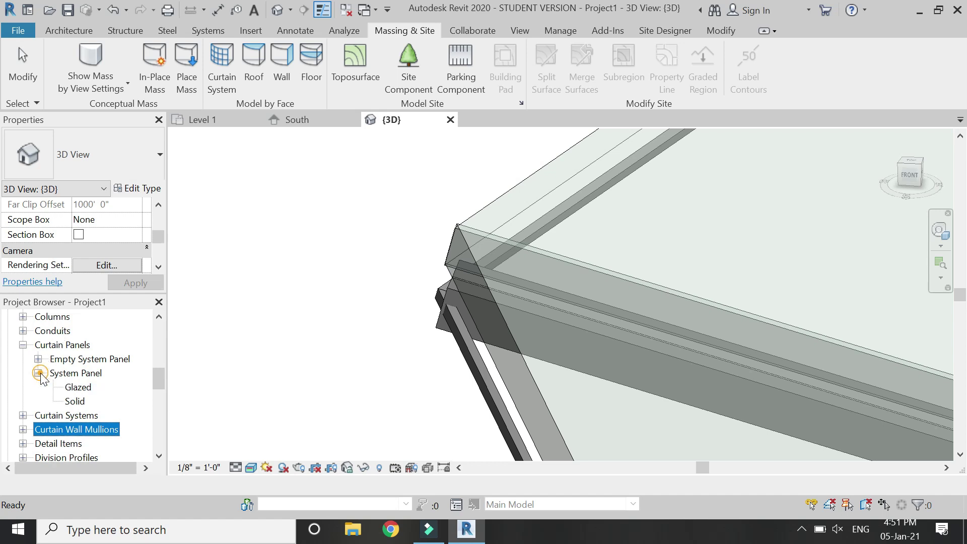
left_click(78, 387)
double_click(79, 387)
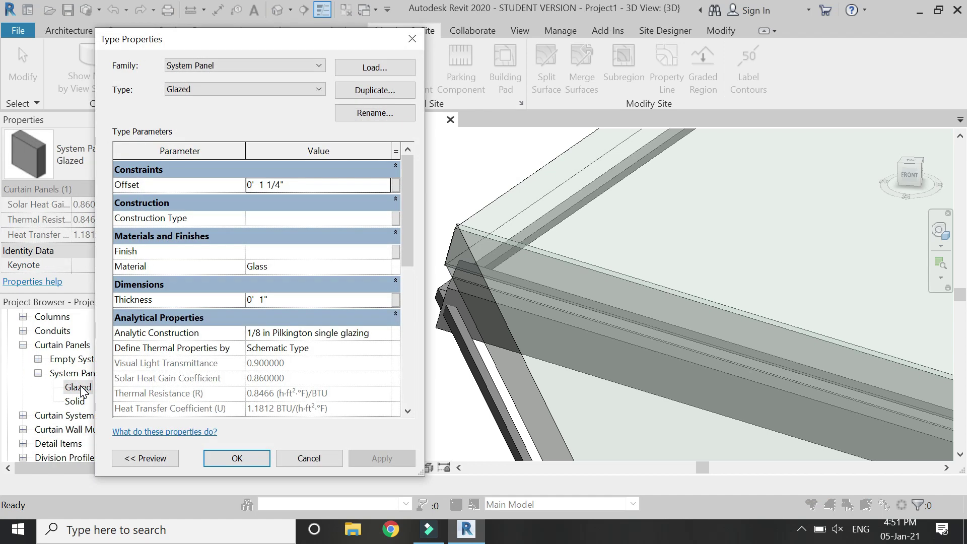
- Set the Glazed panel to 1/8" thickness and 0 offset, then confirm
left_click(282, 291)
left_click(295, 288)
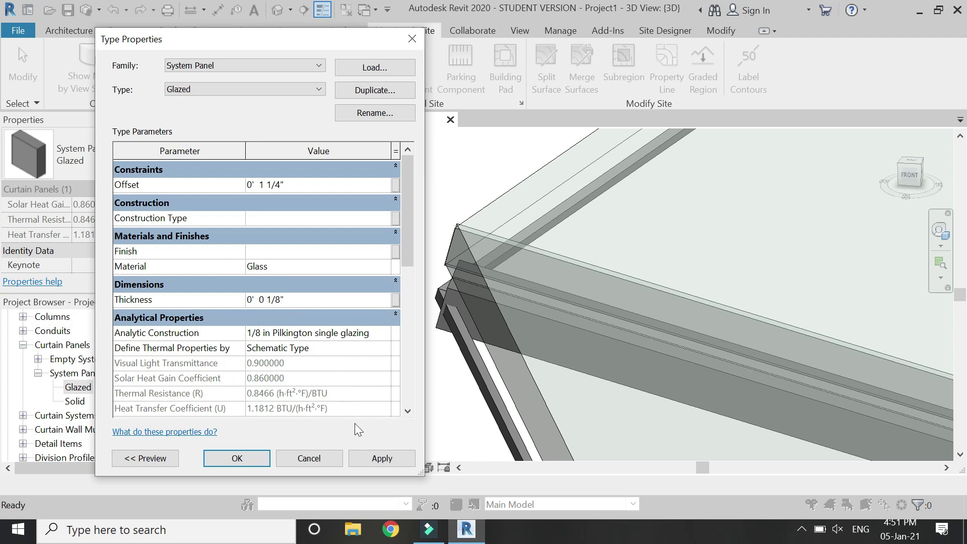
left_click(369, 459)
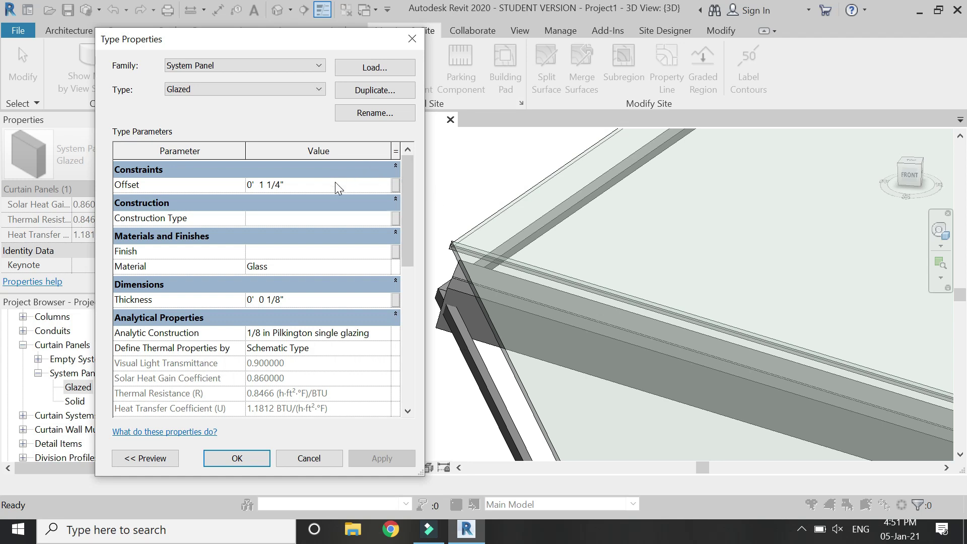
type("0")
key("Return")
left_click(378, 457)
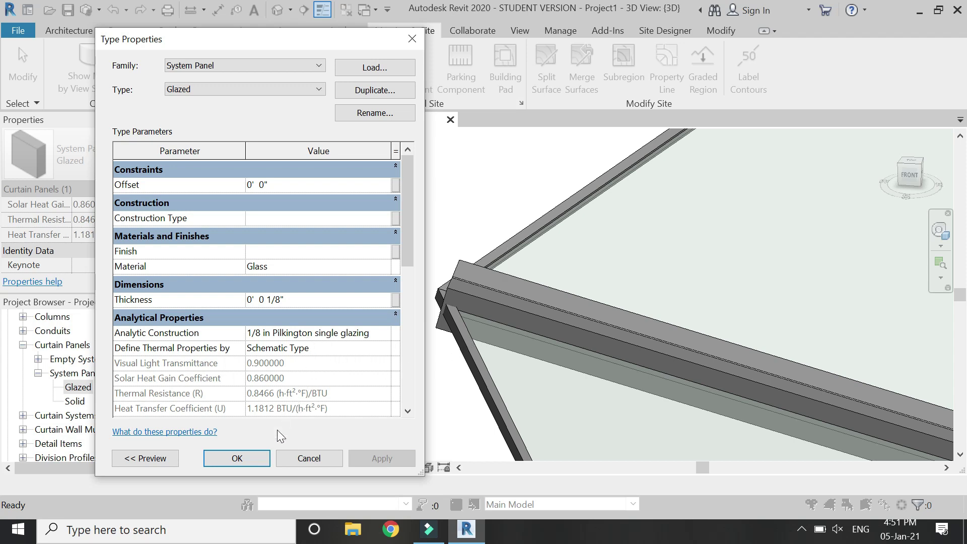
left_click(261, 466)
scroll(261, 296, "down", 10)
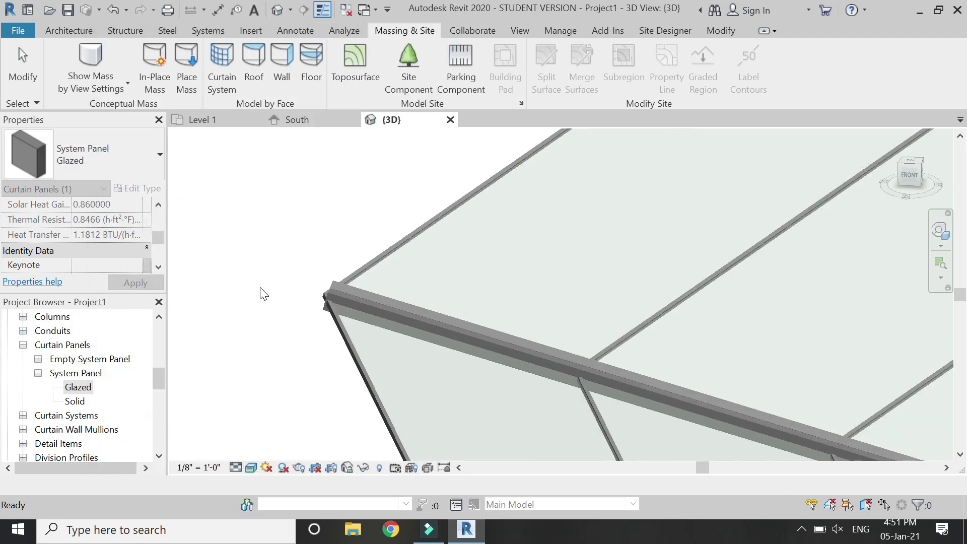
scroll(436, 239, "up", 2)
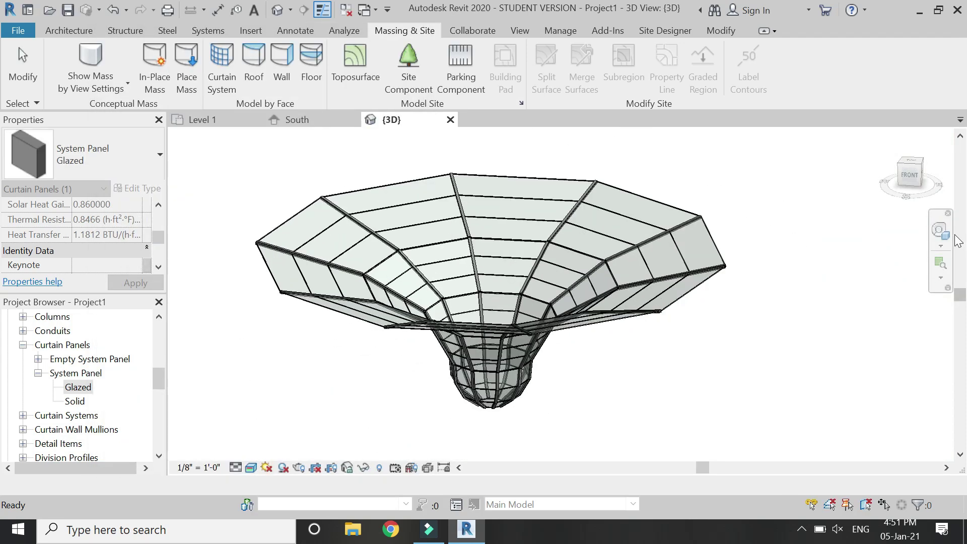
left_click(940, 232)
left_click_drag(464, 204, 466, 248)
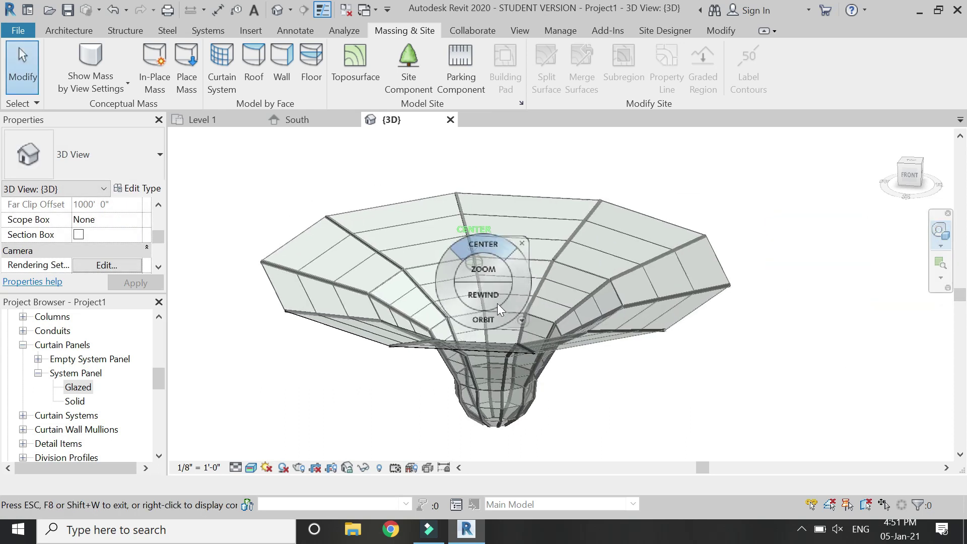
left_click_drag(512, 314, 413, 302)
key("Escape")
scroll(89, 357, "up", 2)
scroll(89, 356, "up", 5)
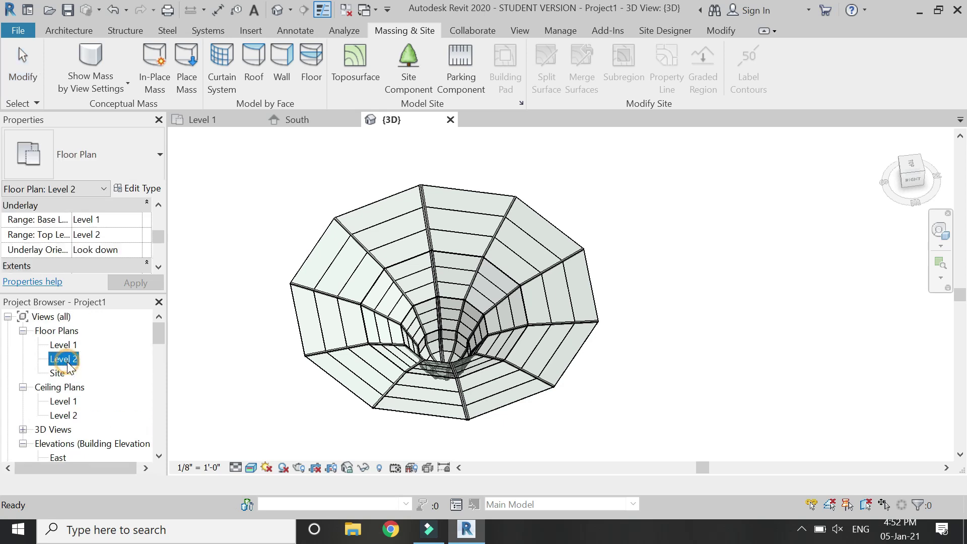
- Start a Roof by Footprint sketch on the Level 2 floor plan
double_click(64, 359)
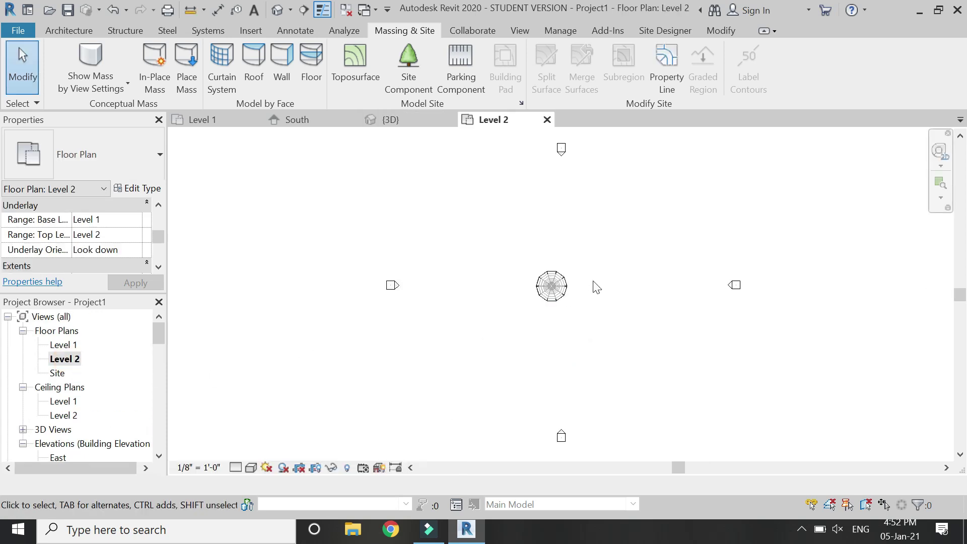
scroll(555, 281, "up", 5)
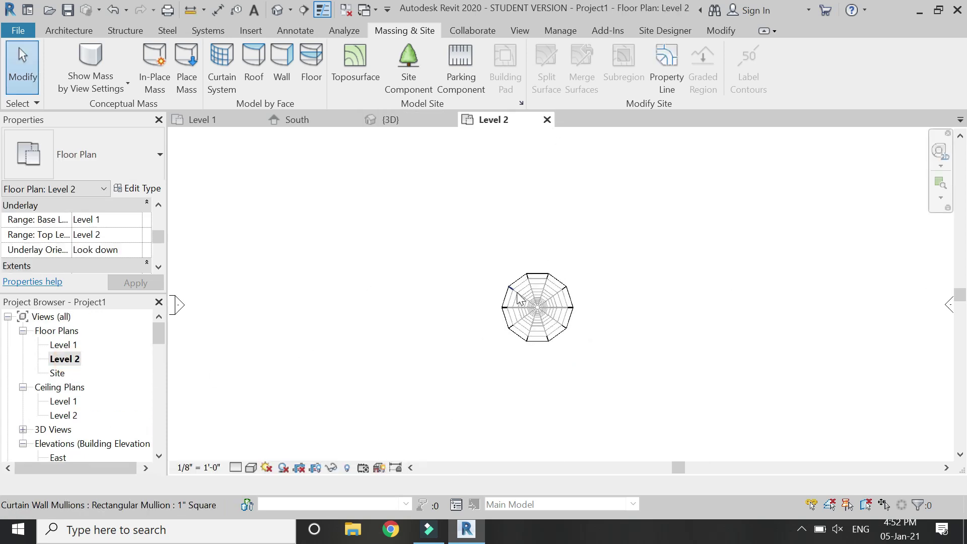
left_click(84, 31)
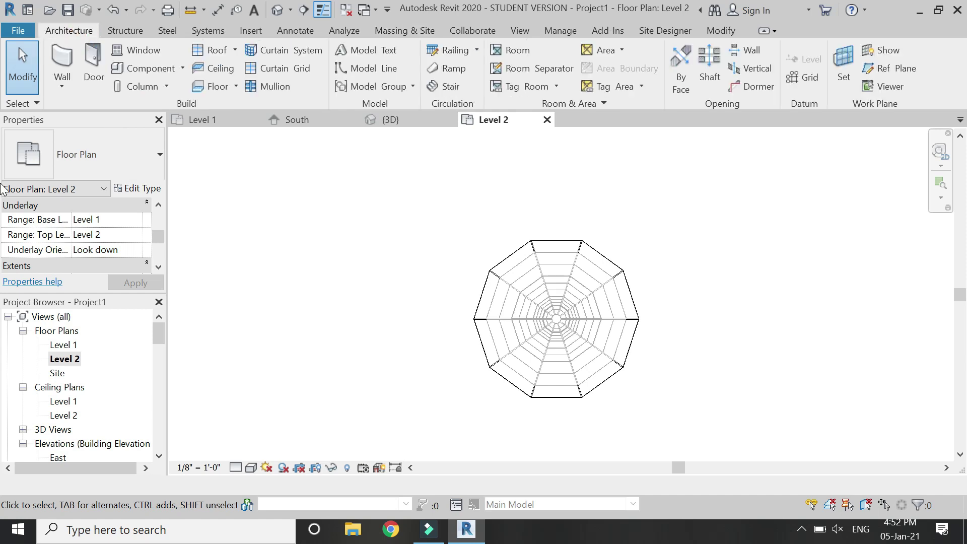
left_click(211, 50)
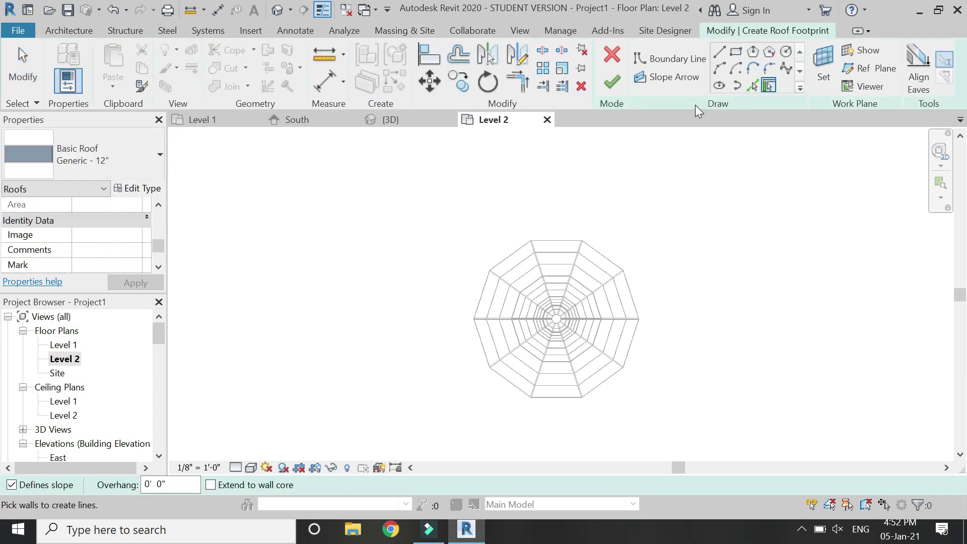
- Pick the ten edges of the dome's rim as the footprint boundary
left_click(753, 87)
left_click(557, 241)
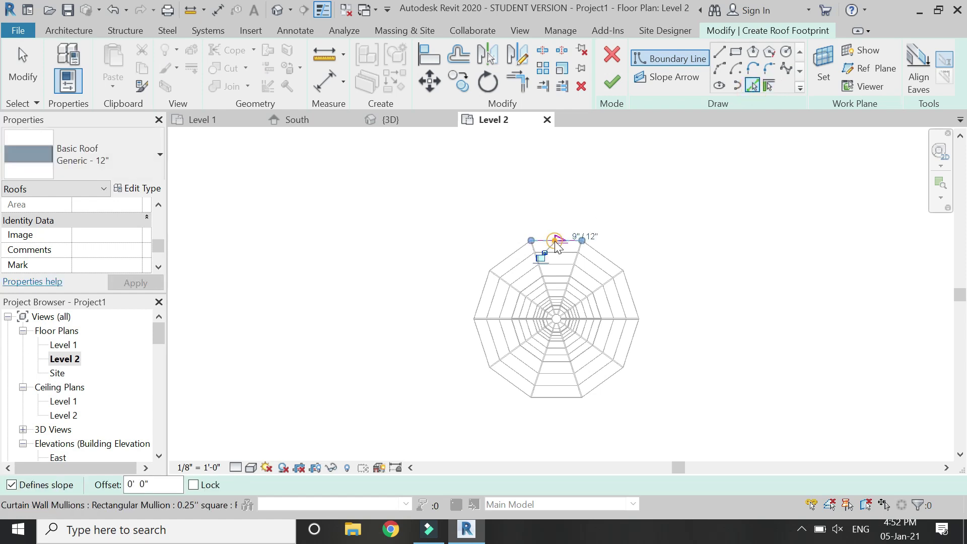
left_click(603, 257)
left_click(632, 295)
left_click(632, 344)
left_click(610, 386)
left_click(549, 397)
left_click(509, 383)
left_click(477, 345)
left_click(481, 297)
left_click(509, 257)
key("Escape")
- Draw a rectangular boundary around the dome and select all footprint lines
left_click(737, 52)
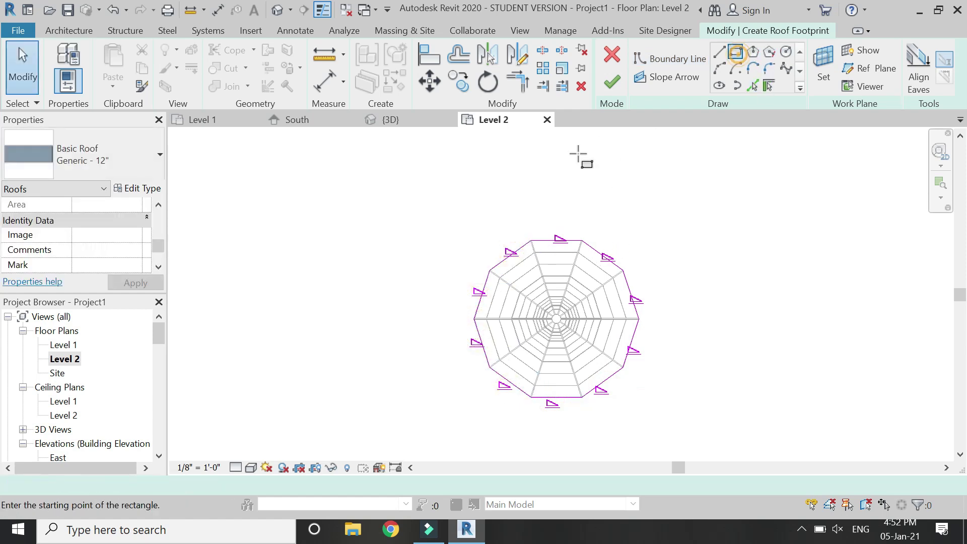
left_click(414, 188)
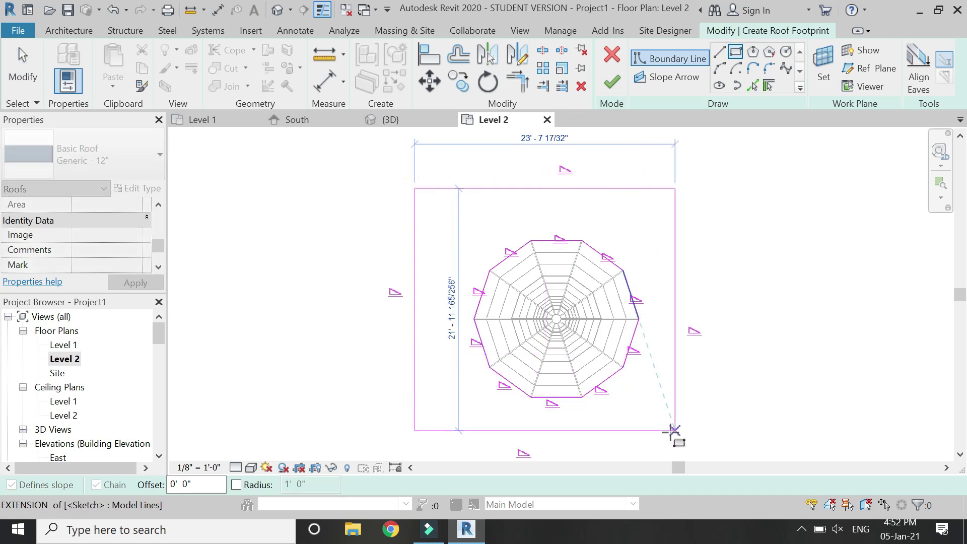
left_click(689, 438)
scroll(566, 261, "down", 2)
key("Escape")
key("Escape")
left_click_drag(713, 426, 409, 208)
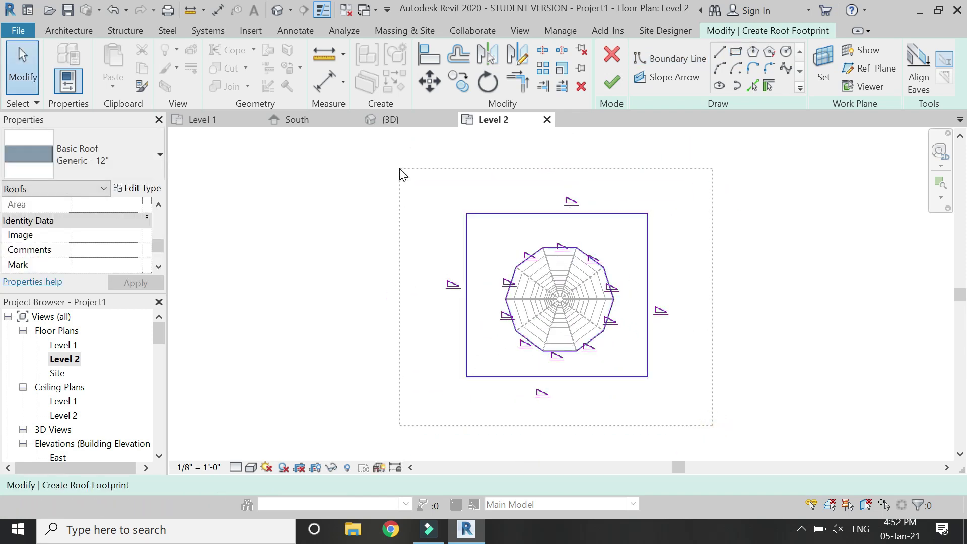
- Make all footprint lines non-sloping and finish the roof sketch
left_click_drag(400, 169, 400, 171)
left_click(291, 485)
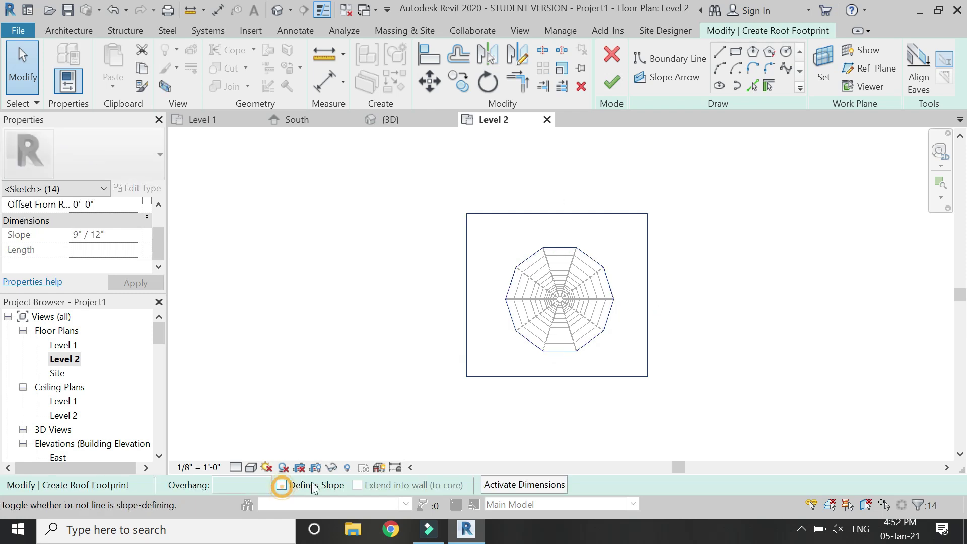
left_click(612, 81)
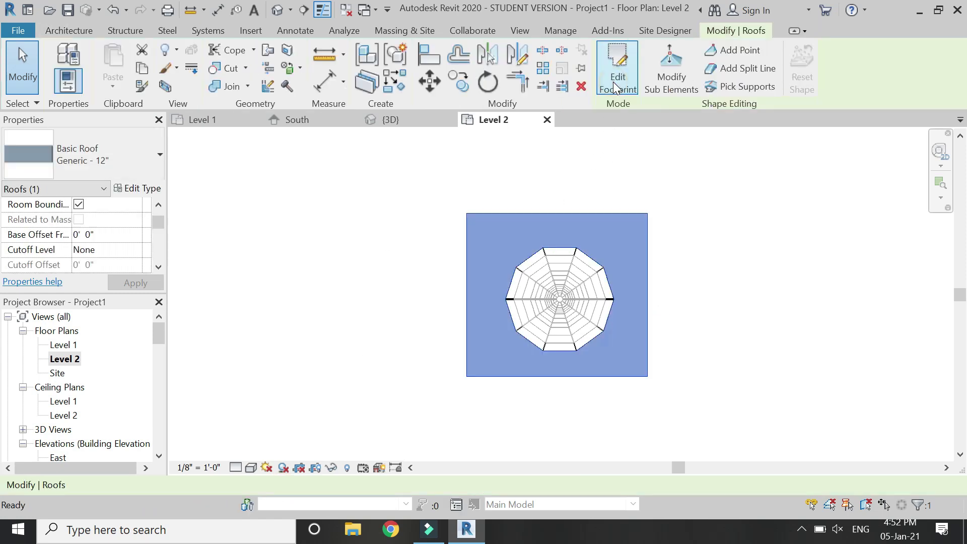
left_click(566, 143)
- In the 3D view, change the roof to Generic - 9" with a -0' 9" base offset
left_click(277, 10)
scroll(669, 344, "down", 3)
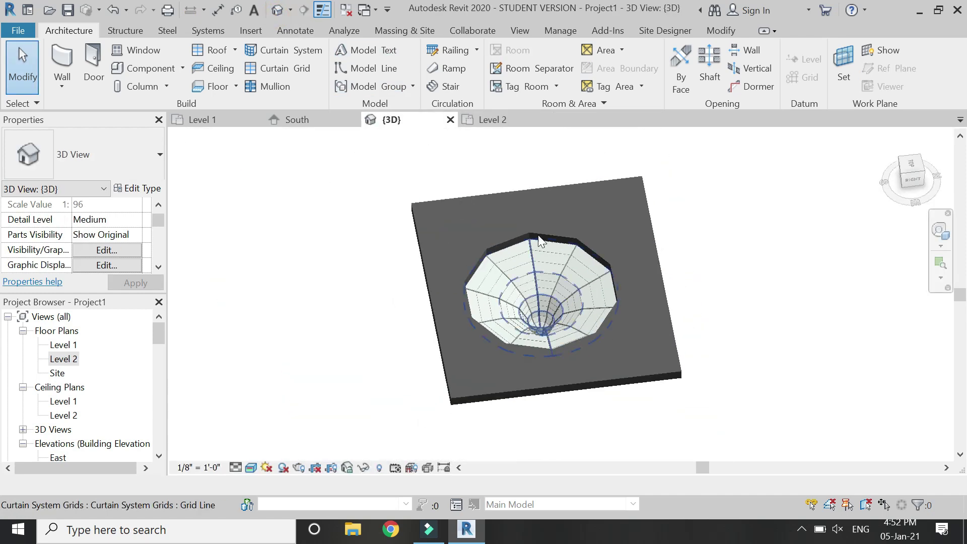
left_click(531, 177)
left_click(147, 154)
left_click(101, 223)
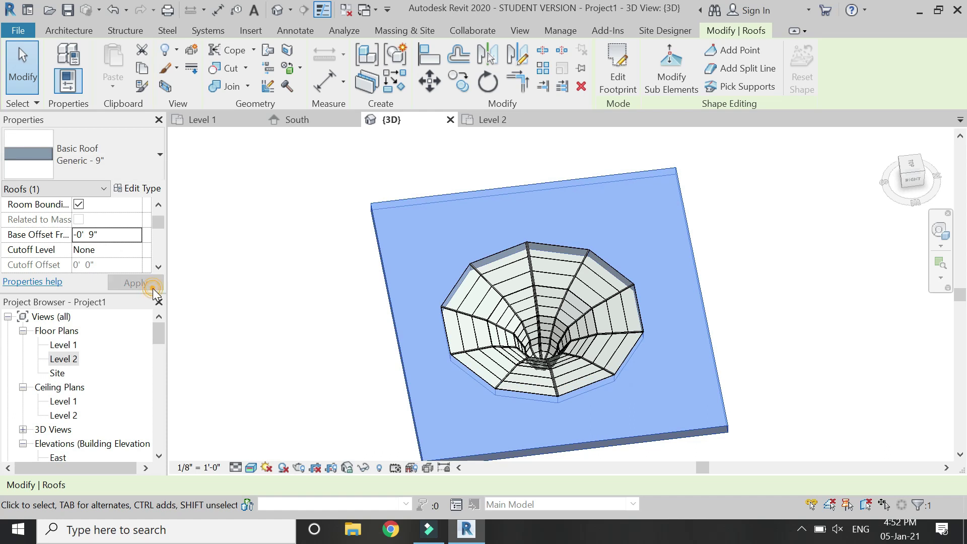
left_click(374, 286)
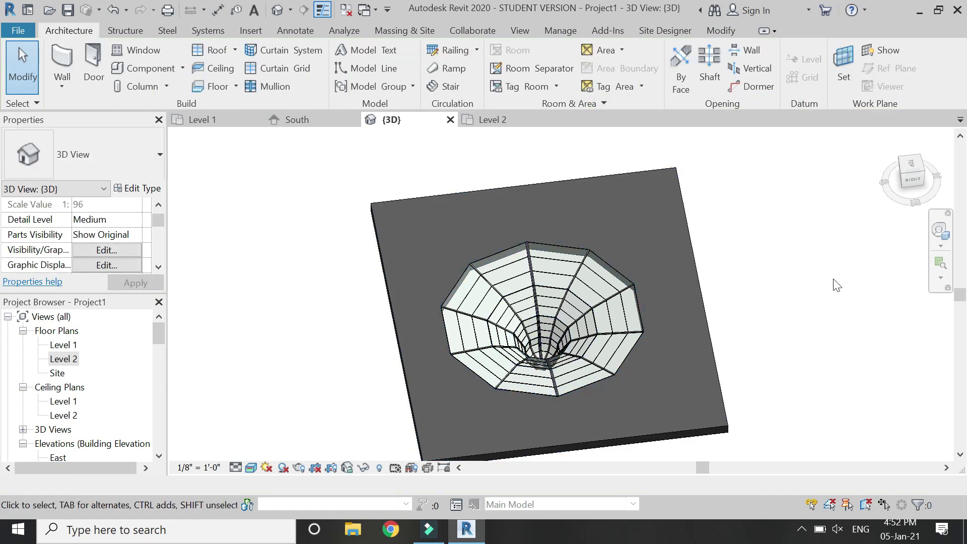
left_click(940, 231)
left_click_drag(526, 272, 489, 307)
left_click_drag(477, 357, 582, 308)
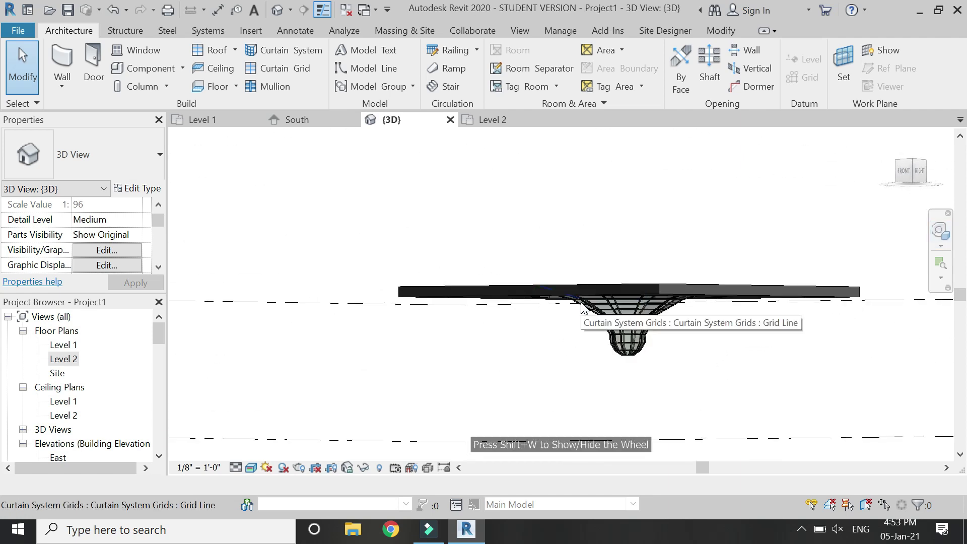